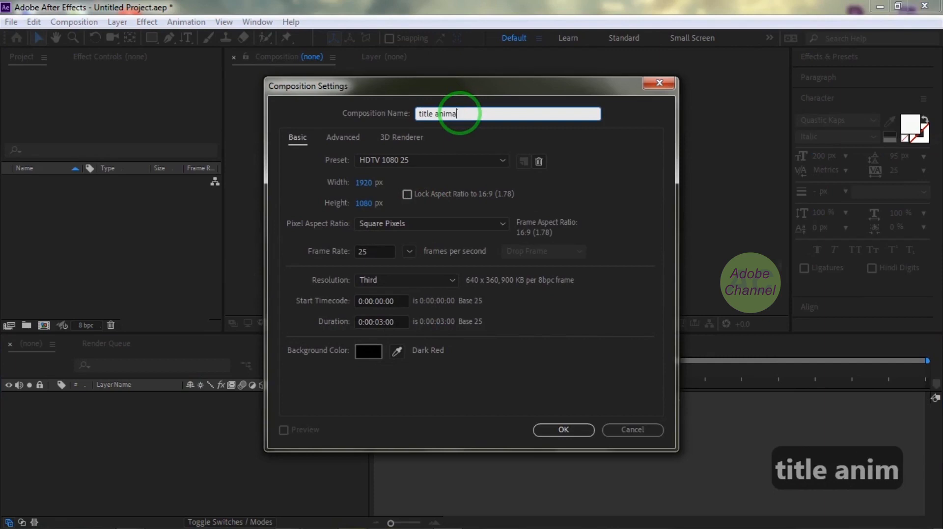
Create the "title animation" composition with the HDTV 1080 25 preset and a duration of 0:00:03:00.
left_click(506, 140)
left_click(378, 326)
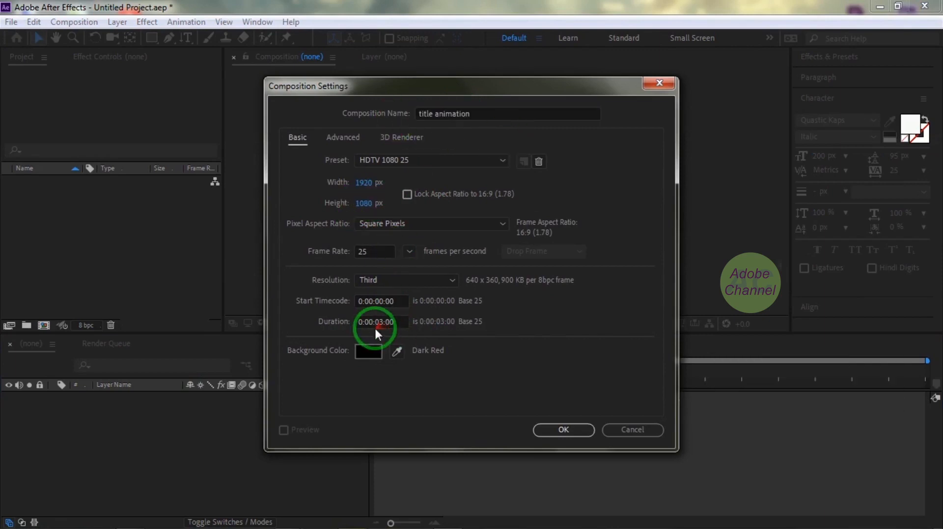
left_click(564, 430)
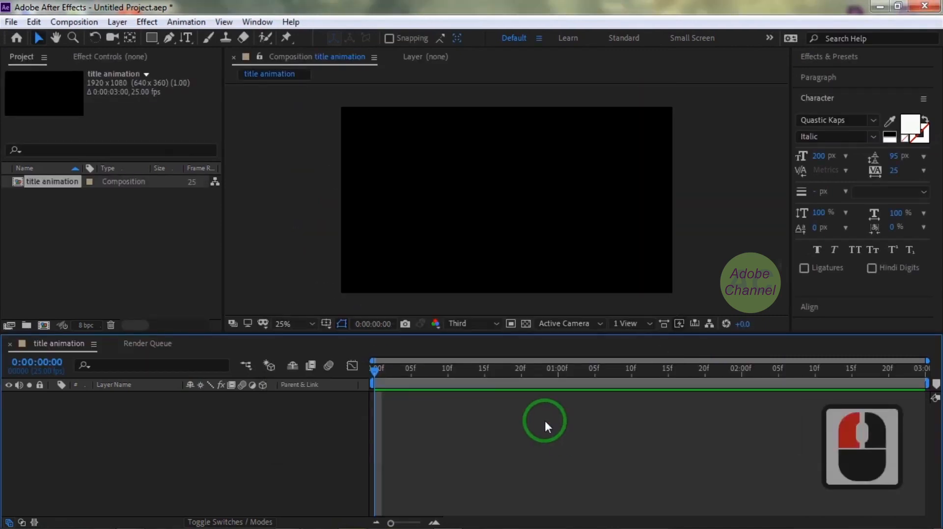
Choose the Horizontal Type tool and set the text fill colour to light green.
double_click(187, 38)
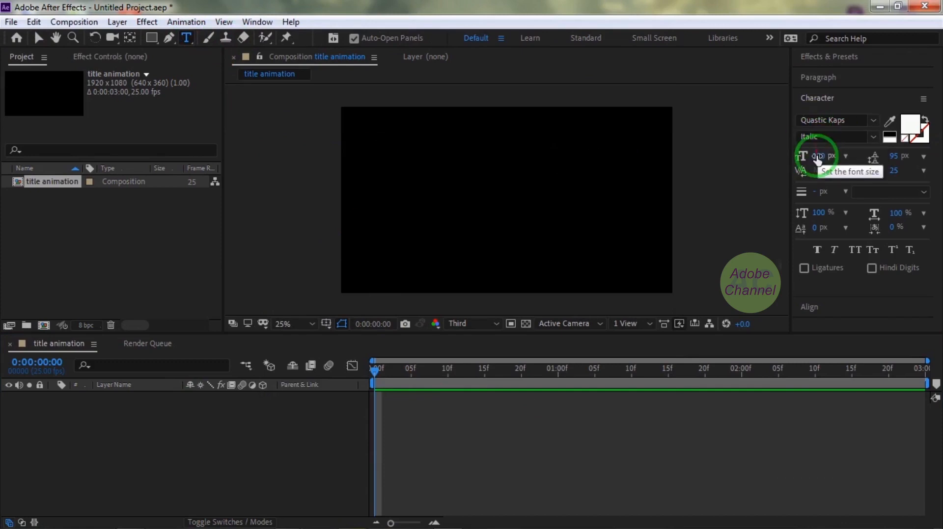
left_click(908, 125)
left_click(414, 238)
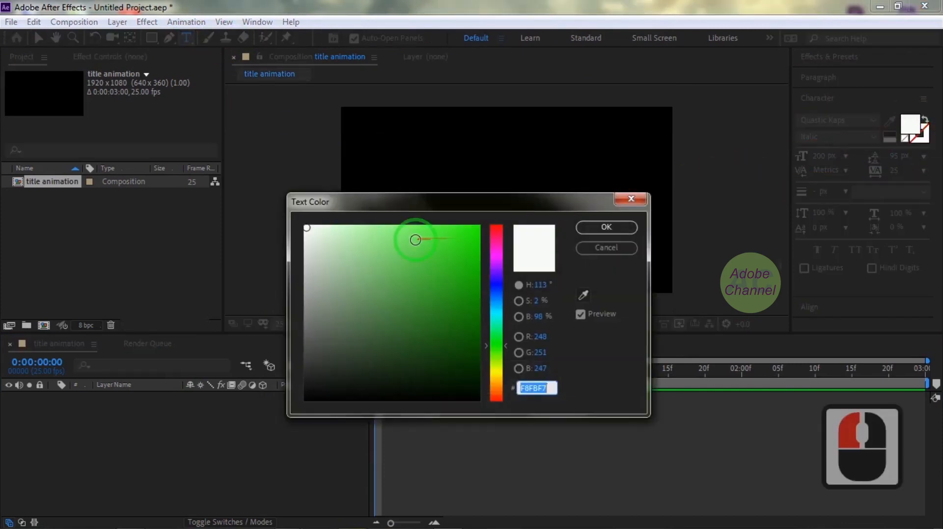
left_click(604, 228)
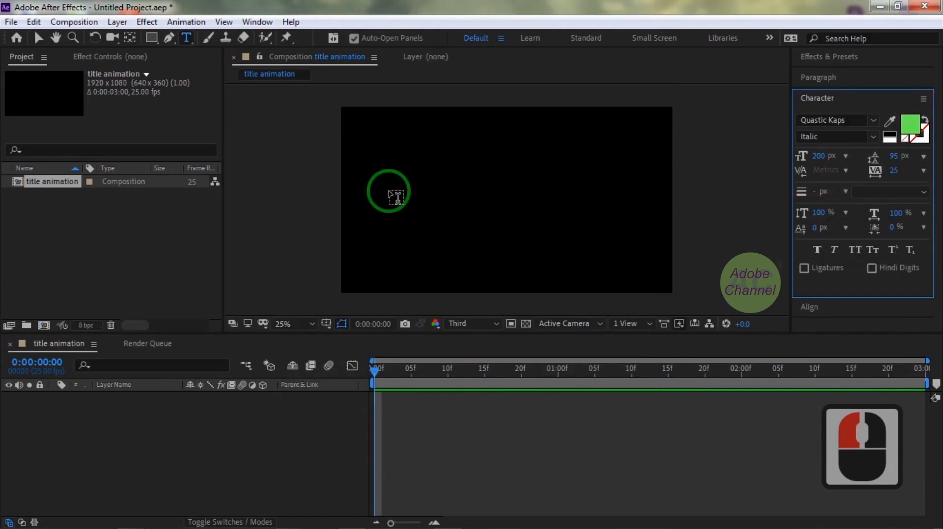
Add a horizontal text layer in the composition reading "aaaaaaaaaaaaa" (thirteen letters).
left_click(389, 189)
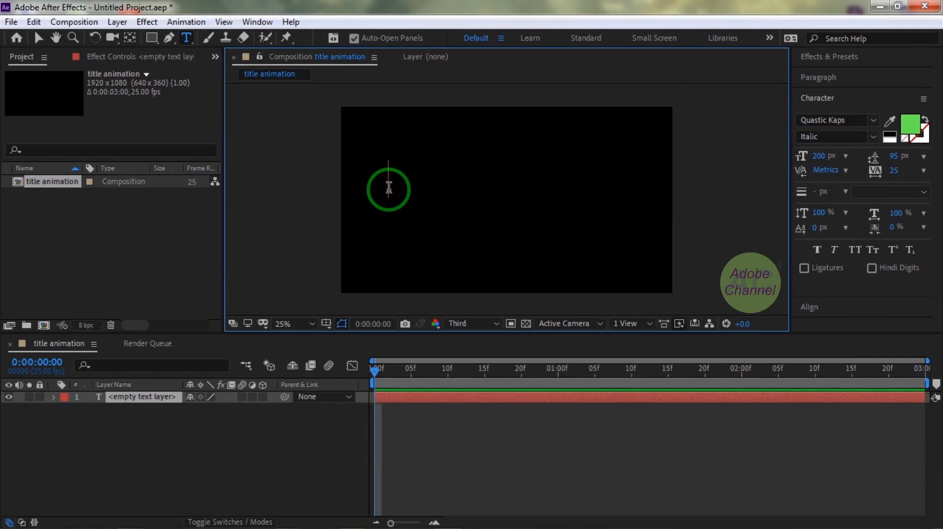
type("aaaa")
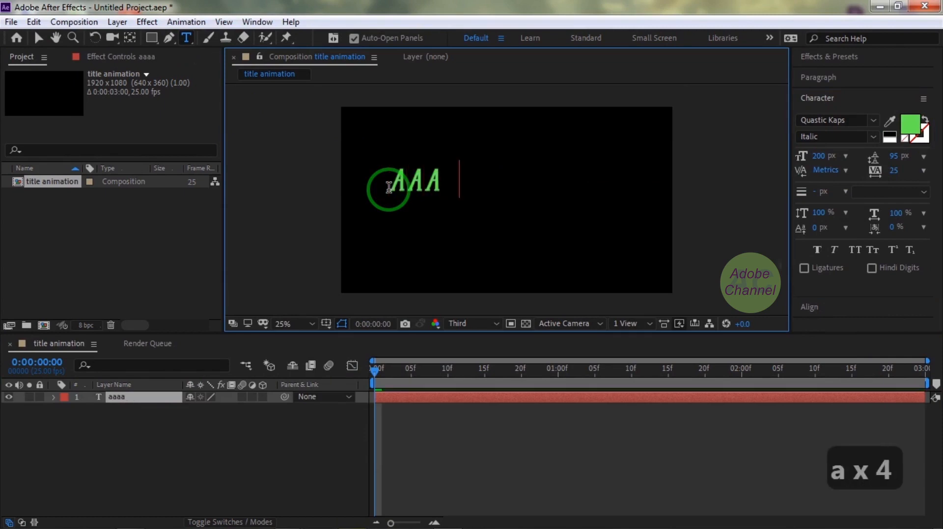
type("aaaaaa")
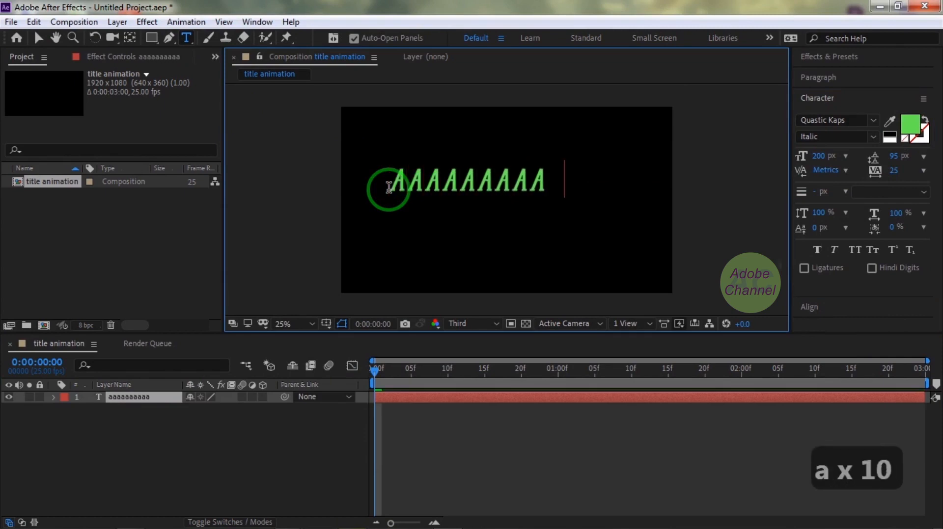
type("aaa")
Centre the green text horizontally and vertically in the composition, and lock its layer.
left_click(38, 38)
left_click(809, 308)
left_click(829, 154)
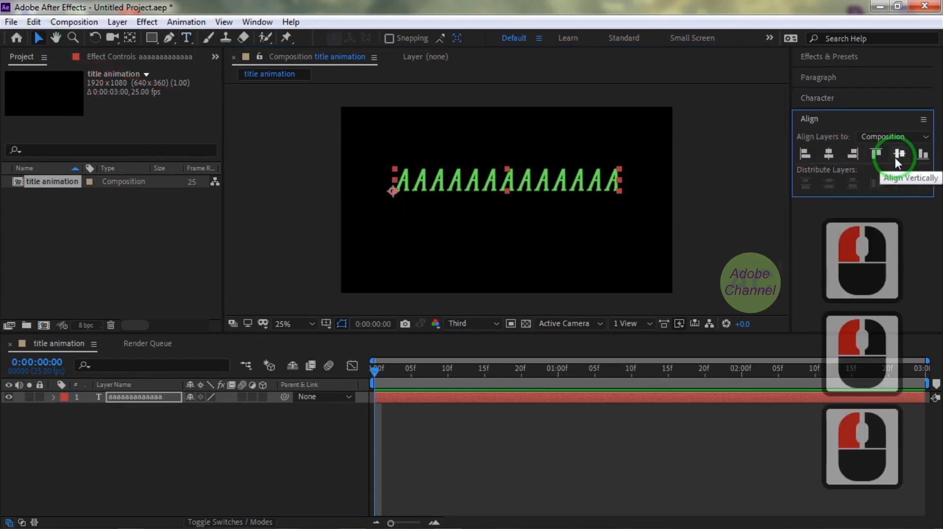
left_click(899, 155)
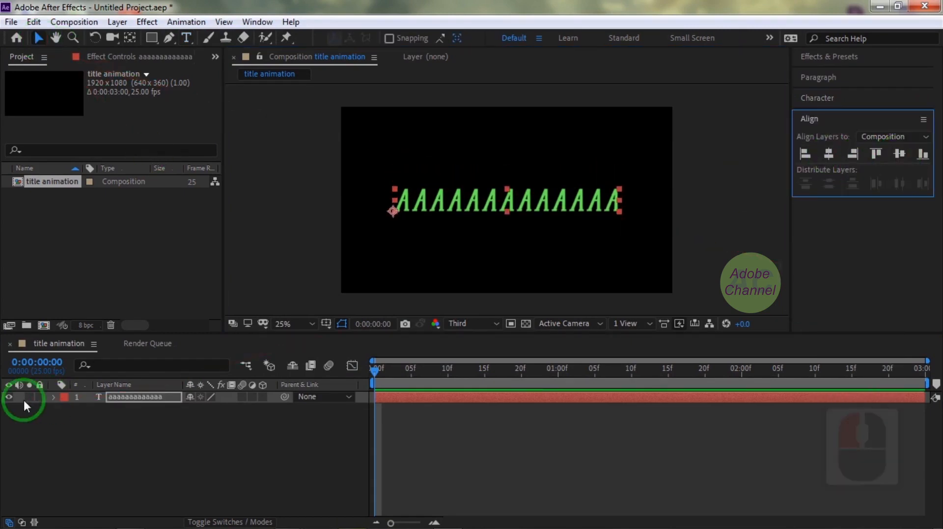
left_click(39, 397)
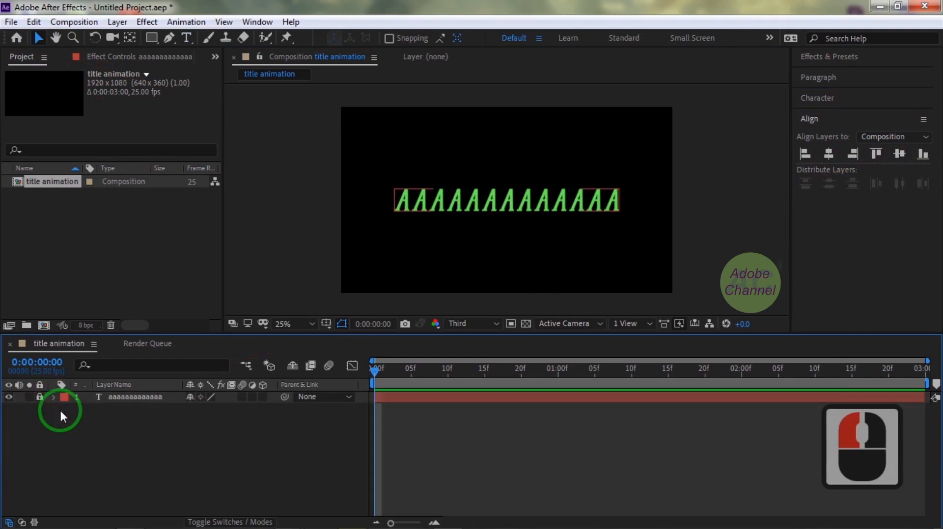
Switch to the Vertical Type tool with no layer selected and set the text fill colour to white.
left_click(187, 38)
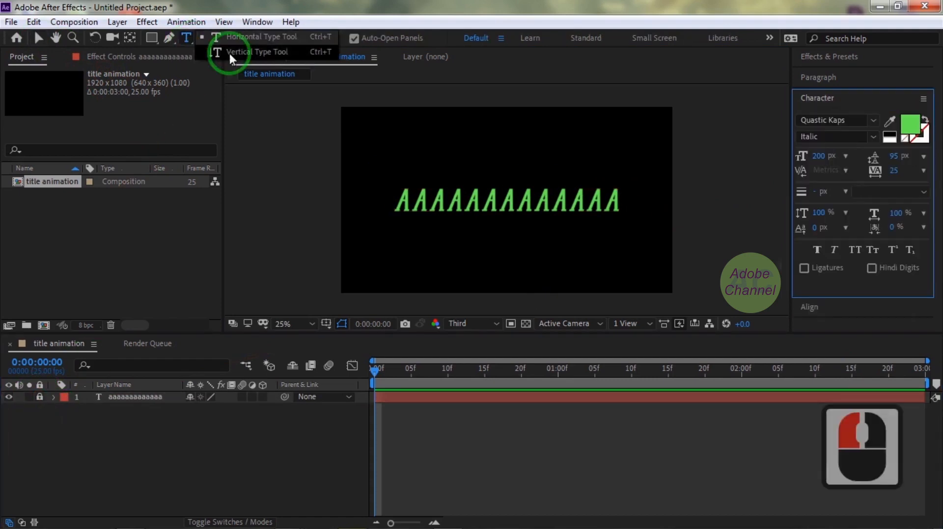
left_click(388, 176)
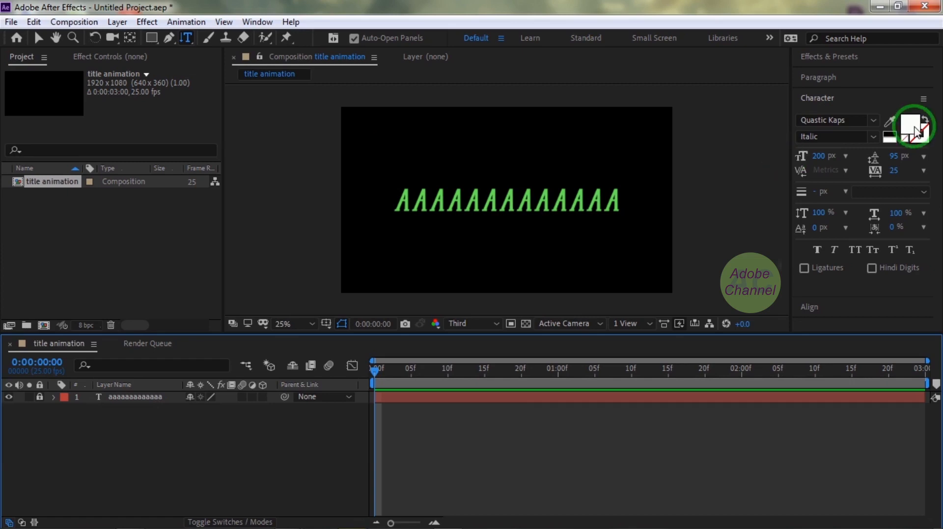
left_click(914, 123)
left_click(606, 227)
Add the vertical text "abcdefghijklmnopqrstuvwxyz_" and move it so its A covers the first green A.
left_click(379, 173)
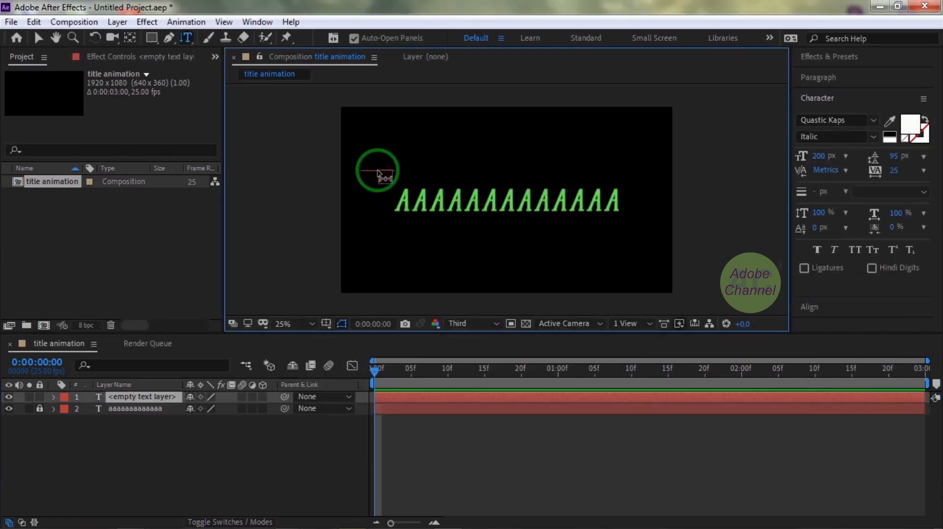
type("abc")
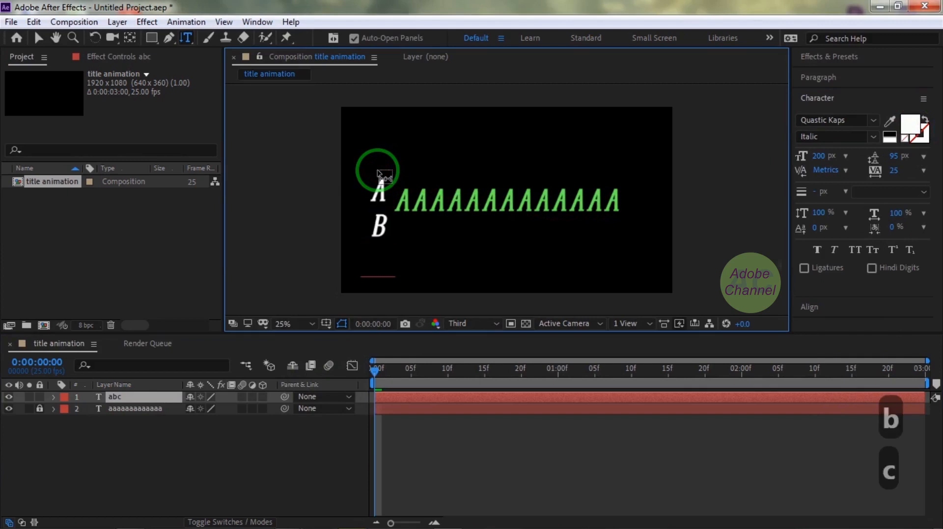
type("defghil")
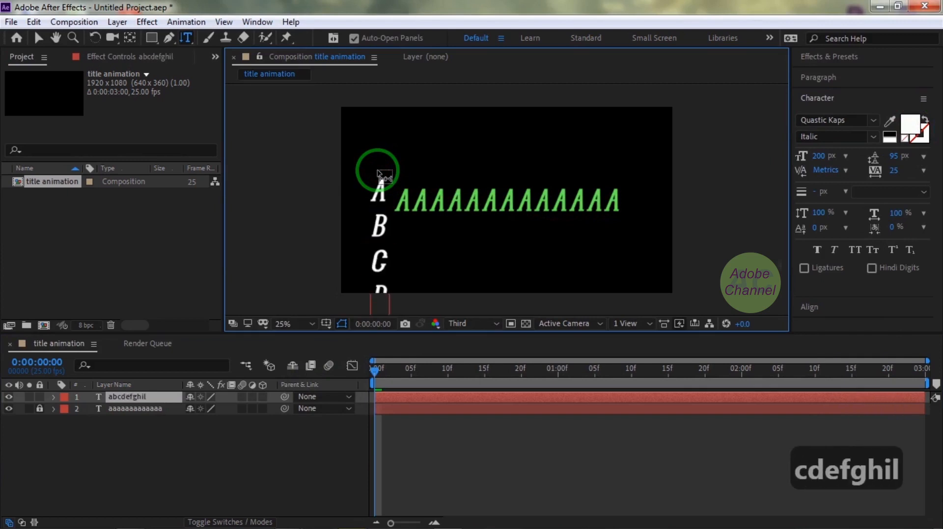
key("BackSpace")
type("j")
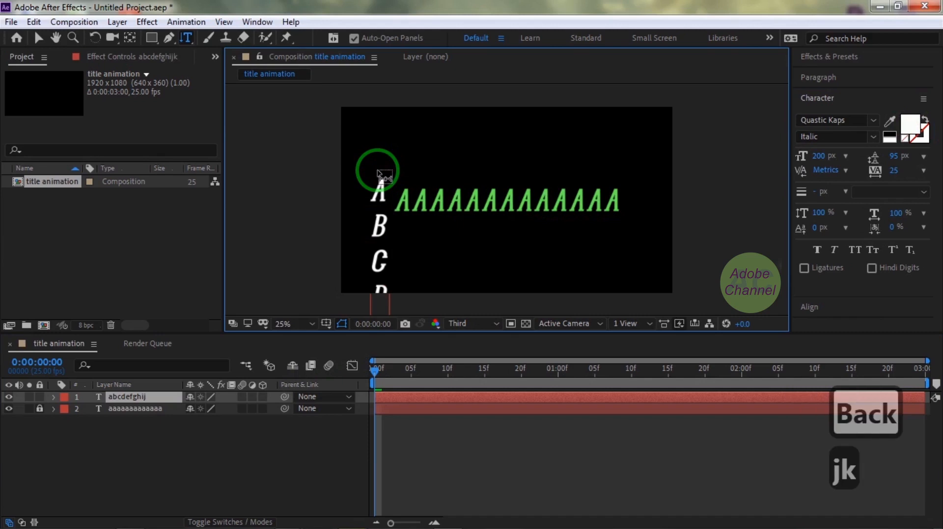
type("klmnopqrst")
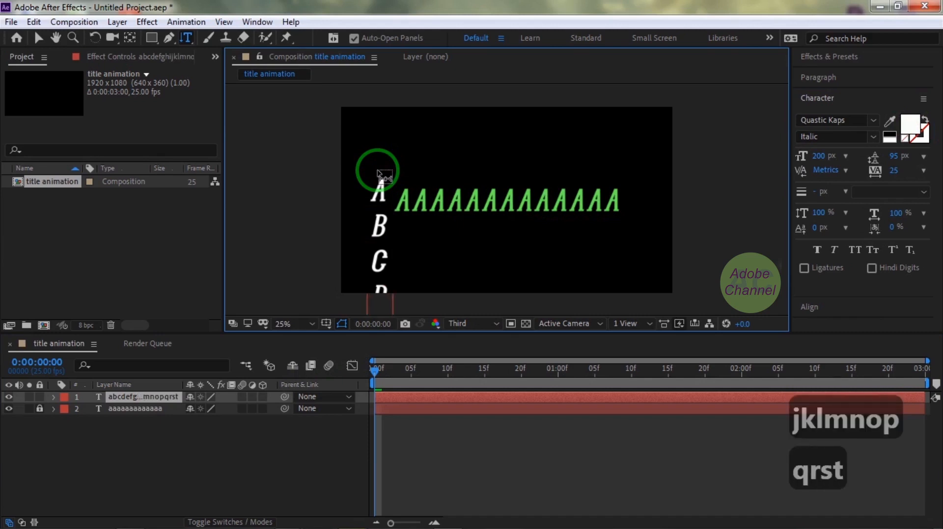
type("uvwx")
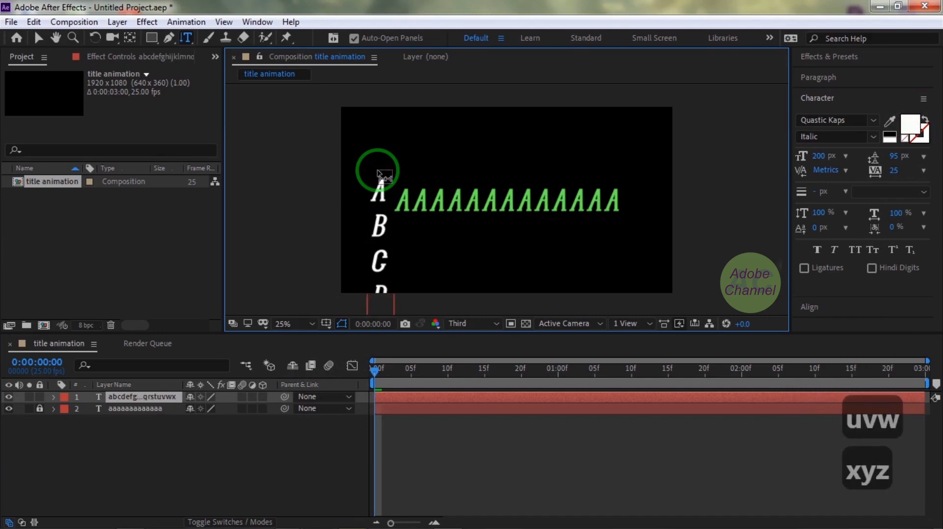
type("yz_")
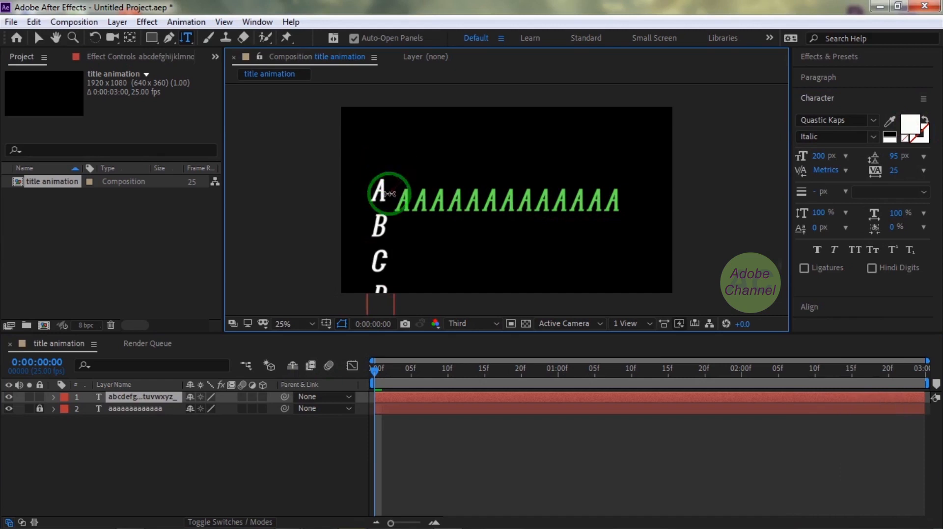
left_click(39, 38)
left_click_drag(381, 192, 405, 202)
Duplicate the vertical alphabet layer and shift the copies to X positions 451 and 549, over the second and third green letters.
left_click(129, 397)
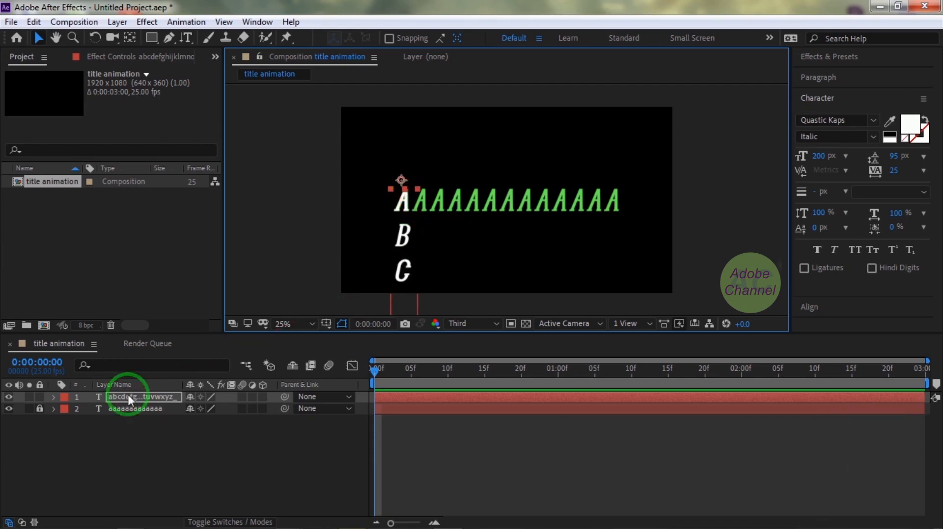
key("ctrl+d")
key("p")
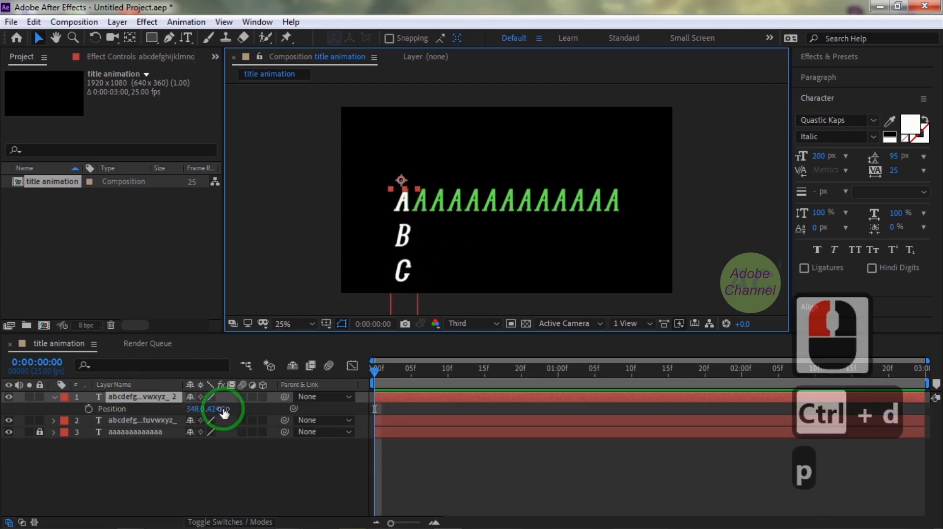
left_click_drag(203, 409, 259, 414)
key("ctrl+d")
key("p")
Add two more alphabet copies at X positions 655 and 759, over the fourth and fifth green letters.
key("ctrl+d")
key("p")
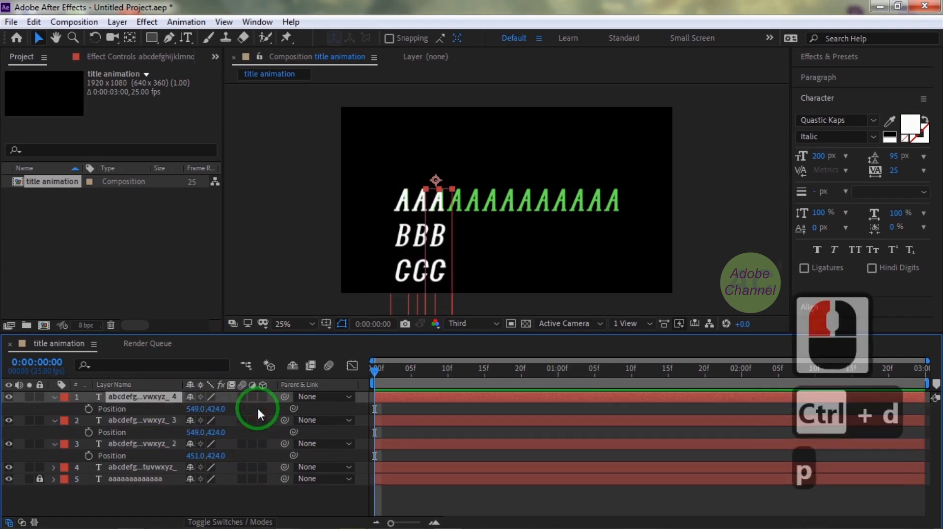
left_click(267, 417)
key("ctrl+z")
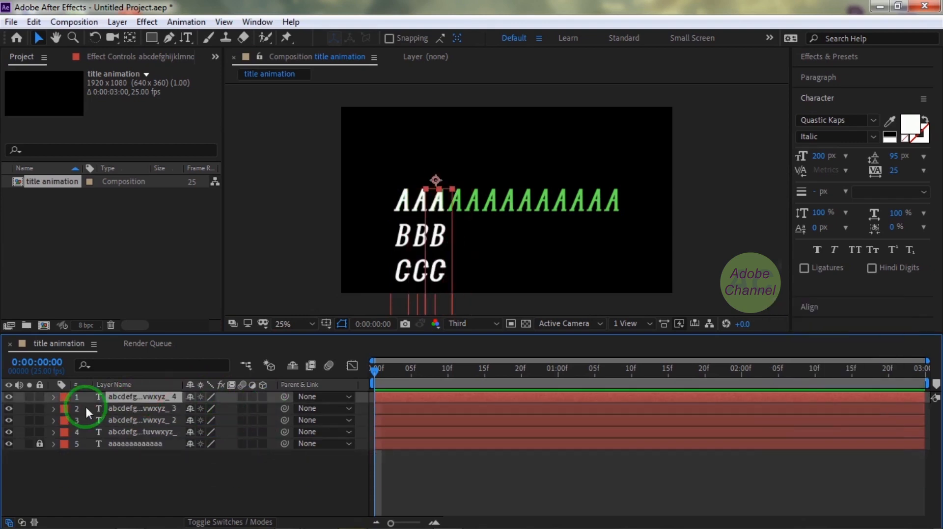
key("p")
left_click_drag(202, 412, 264, 414)
key("ctrl+d")
left_click_drag(201, 409, 264, 411)
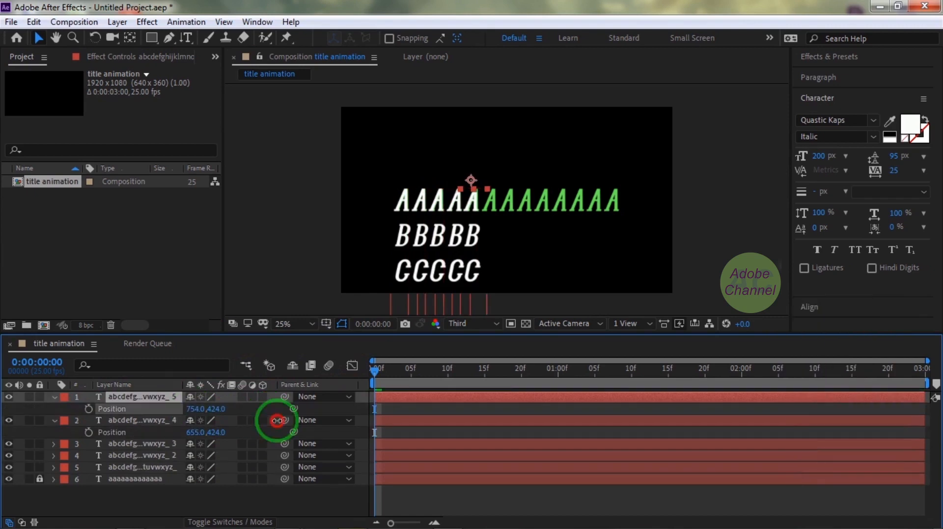
Duplicate the alphabet column twice more, placing the copies at X positions 856 and 961 over the sixth and seventh green letters.
key("ctrl+d")
key("p")
key("ctrl+d")
key("p")
left_click_drag(199, 409, 262, 411)
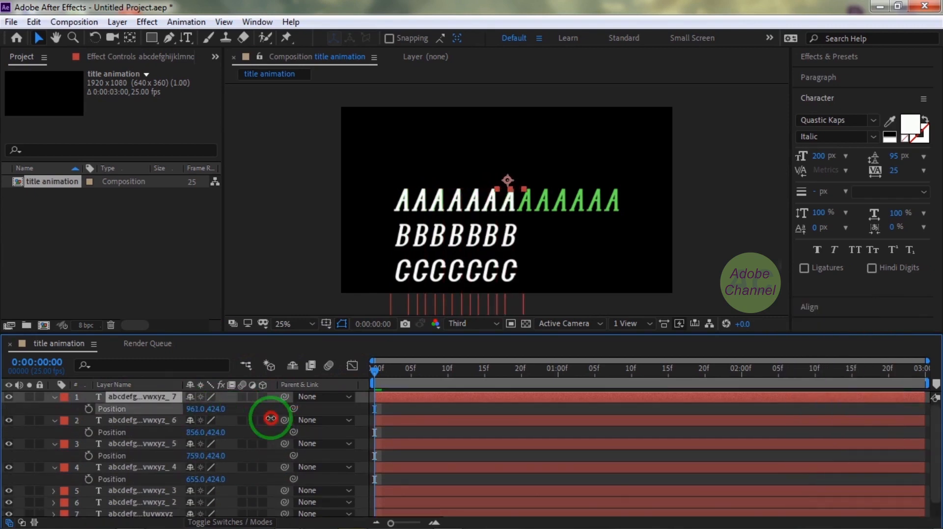
Add three alphabet copies over the eighth to tenth green letters, the last two at X positions 1164 and 1264.
key("ctrl+d")
key("p")
left_click_drag(195, 410, 273, 421)
key("ctrl+d")
key("p")
left_click_drag(199, 409, 273, 415)
key("ctrl+d")
key("p")
Add the final three alphabet copies at X positions 1363, 1467 and 1570, covering the remaining green letters.
key("ctrl+d")
key("p")
left_click_drag(199, 409, 263, 410)
key("ctrl+d")
key("p")
key("ctrl+d")
left_click_drag(199, 409, 265, 408)
key("p")
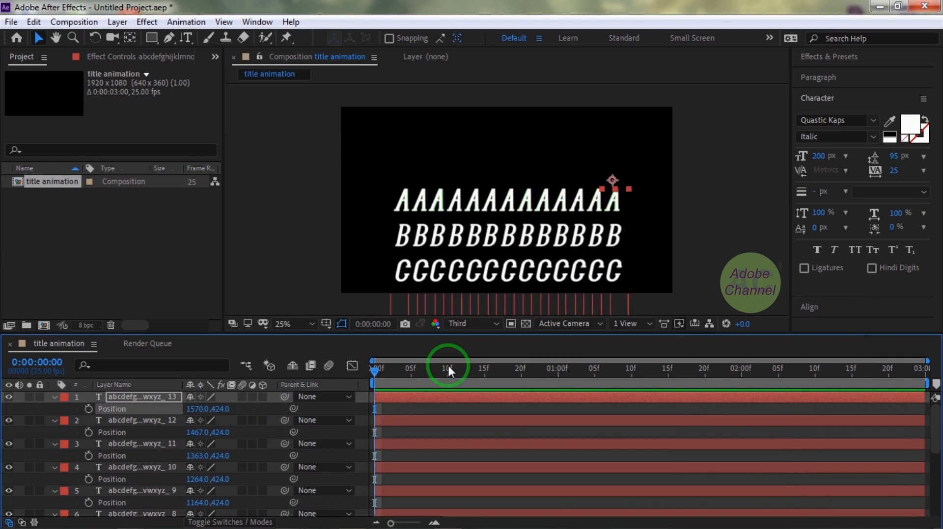
Show the rulers, place a horizontal guide along the baseline of the A row, and hide the rulers again.
key("ctrl+r")
left_click_drag(476, 90, 485, 217)
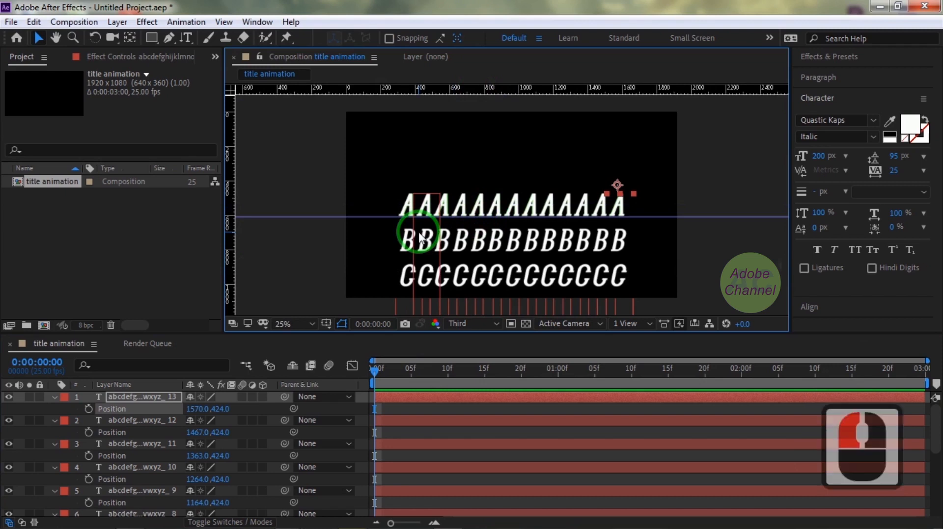
key("ctrl+r")
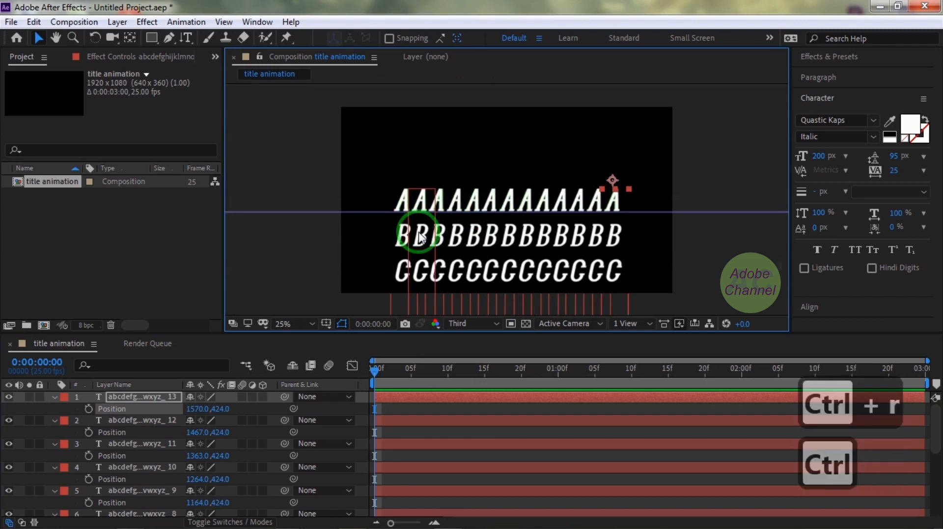
Create a white 1920 x 1080 px solid layer named "mask".
key("ctrl+y")
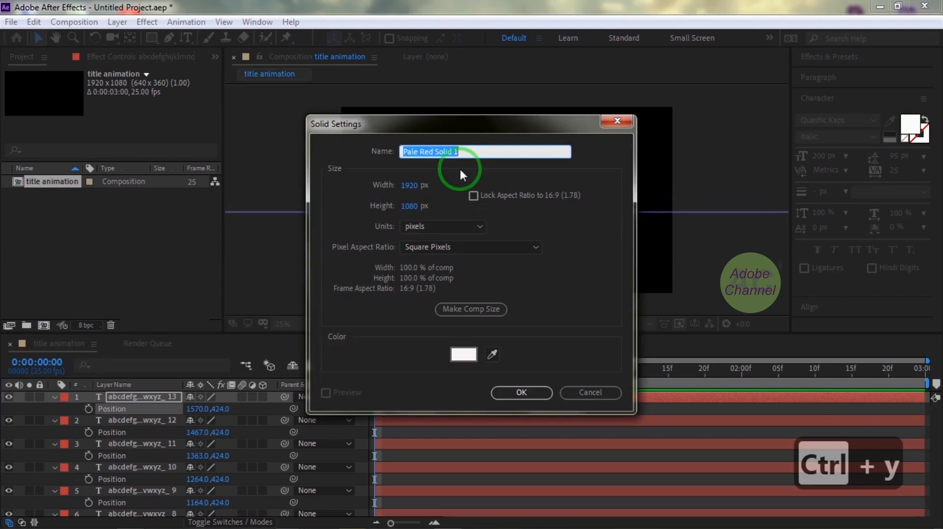
type("mask")
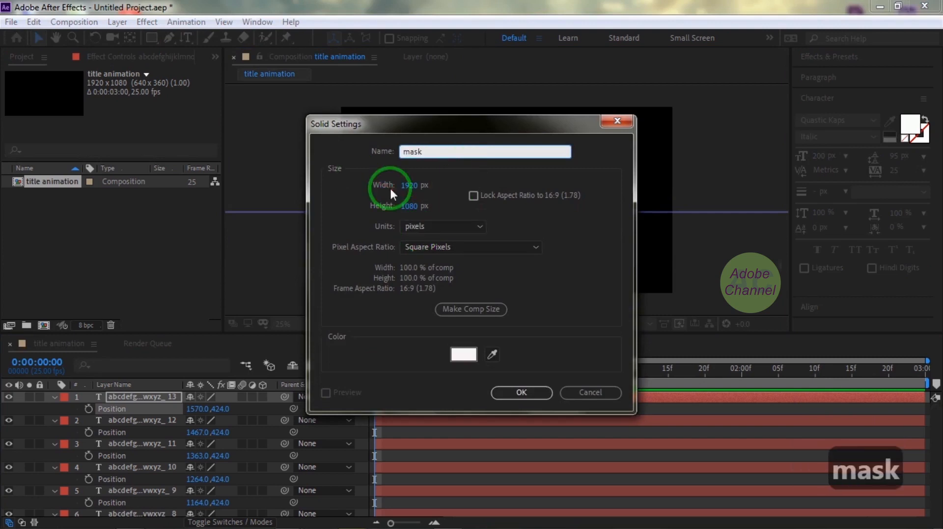
left_click(525, 393)
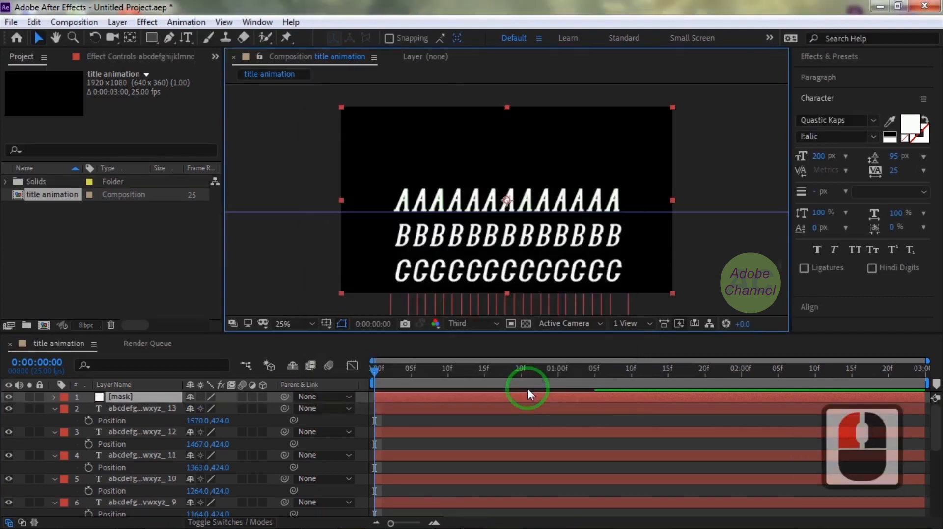
Draw a rectangular mask on the solid enclosing the A row down to the guide, and hide the mask layer.
left_click(150, 37)
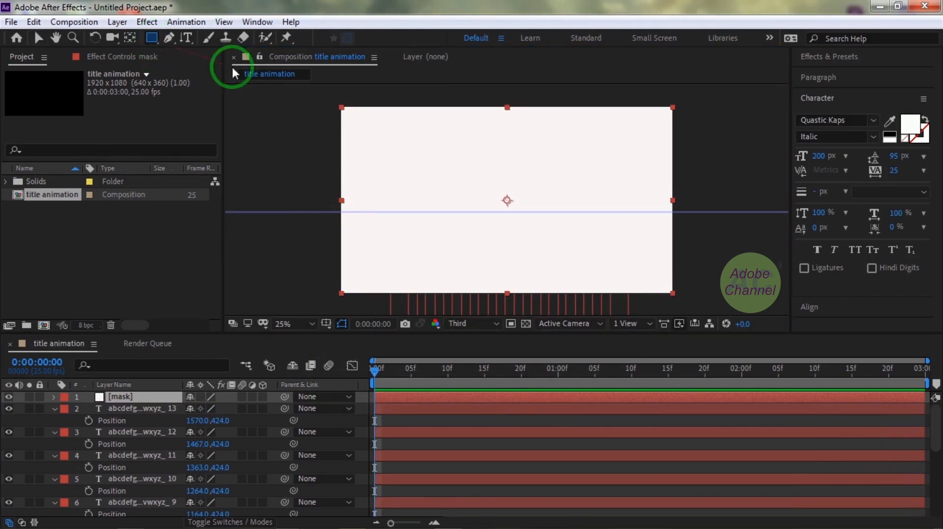
left_click_drag(380, 185, 640, 203)
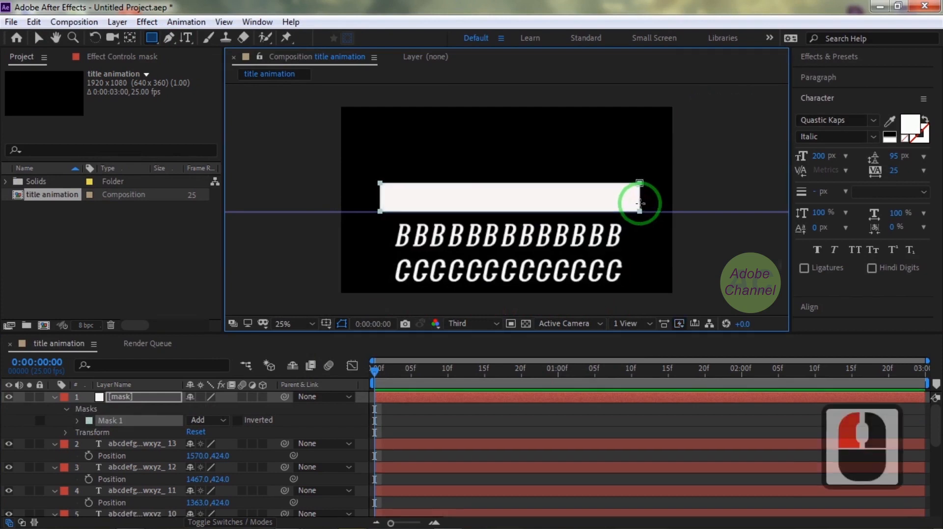
left_click(9, 397)
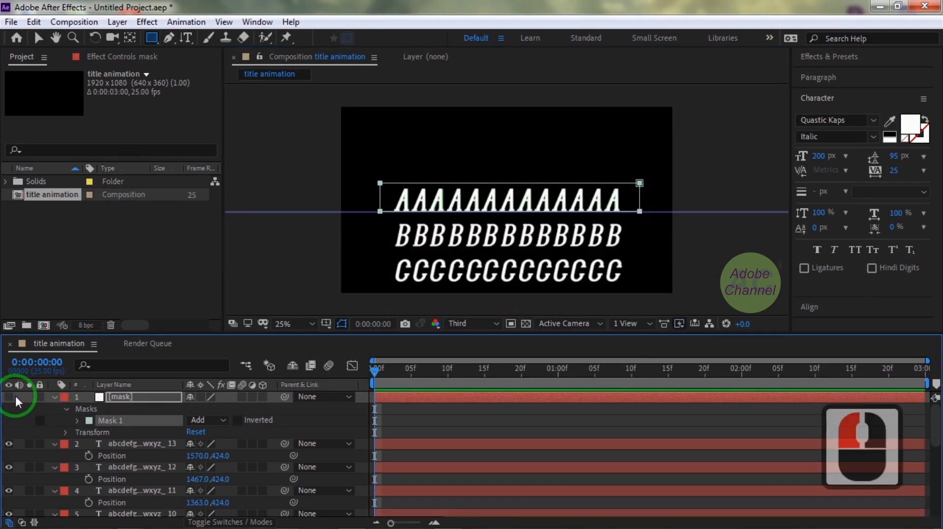
Find the Set Matte effect and apply it to alphabet column 13.
left_click(120, 443)
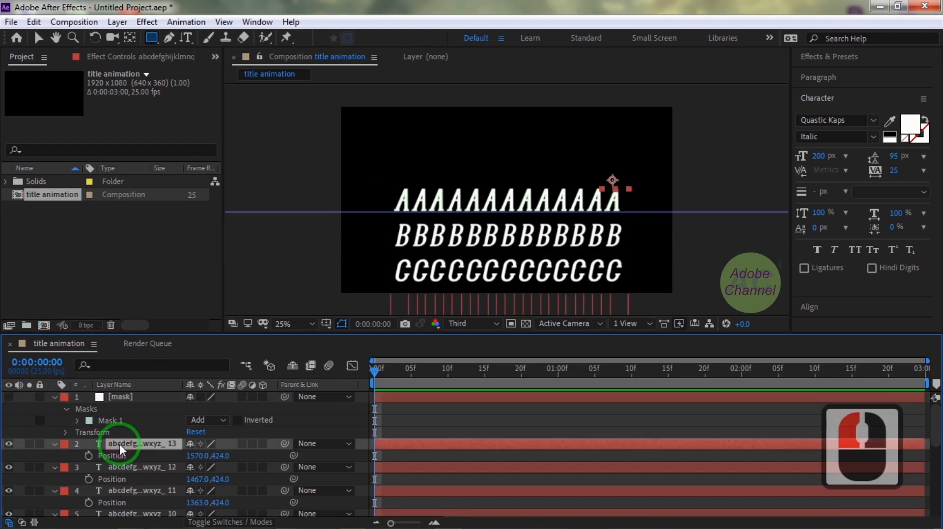
left_click(830, 56)
left_click(833, 75)
type("set")
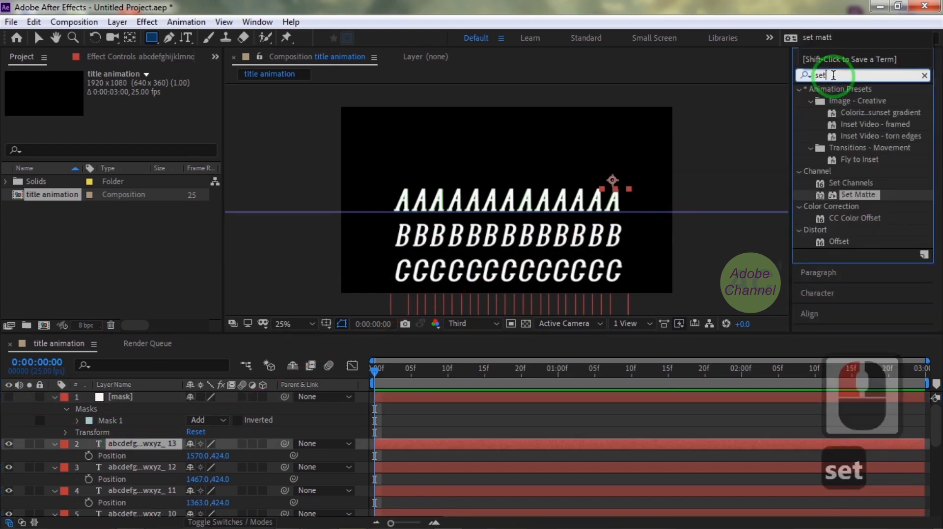
type(" matt")
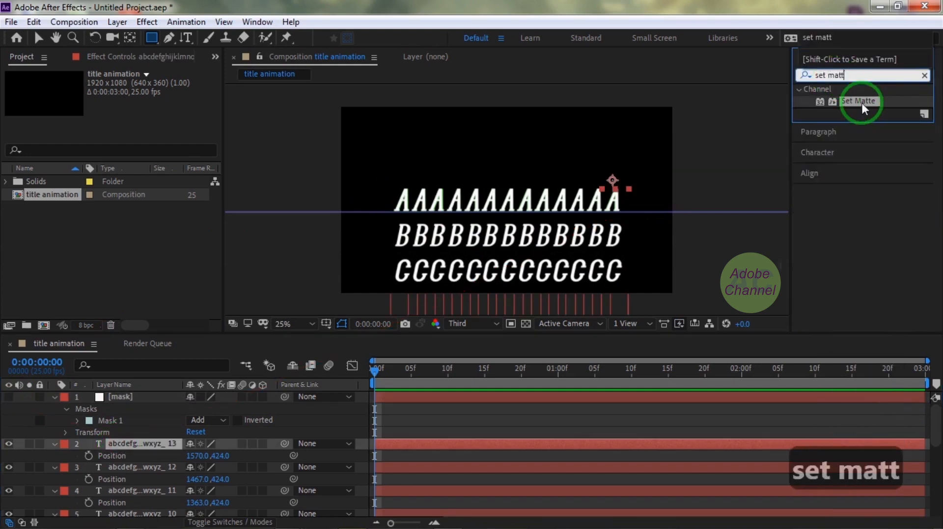
double_click(860, 102)
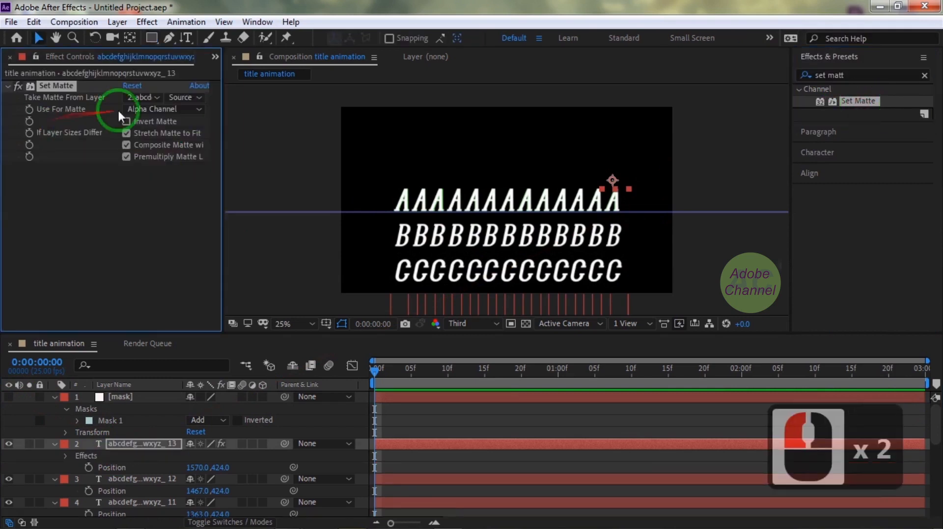
Make column 13's Set Matte take its matte from the mask layer, using the Effects source option.
left_click(157, 97)
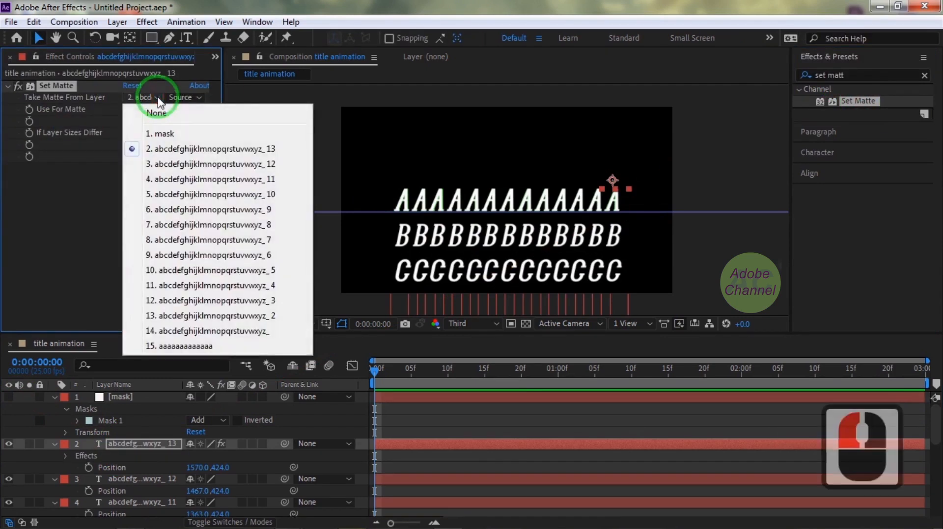
left_click(162, 133)
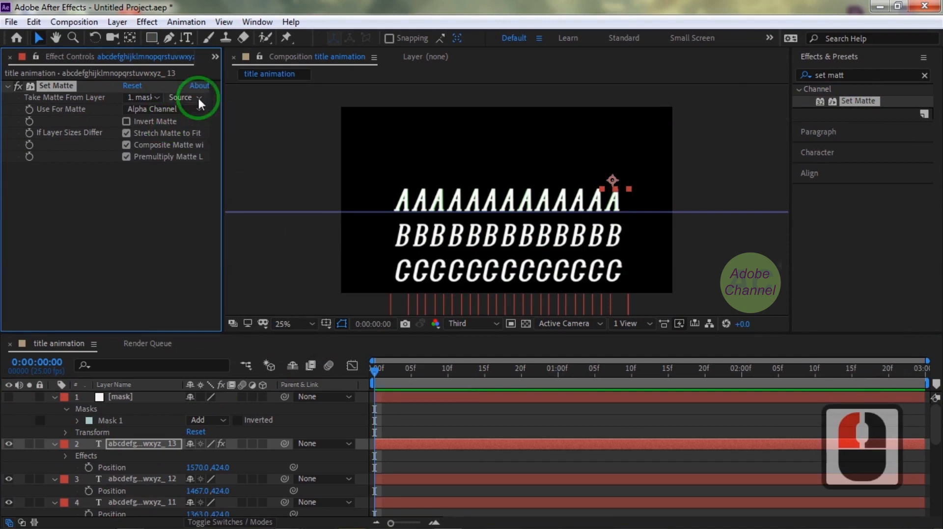
left_click(199, 98)
left_click(199, 147)
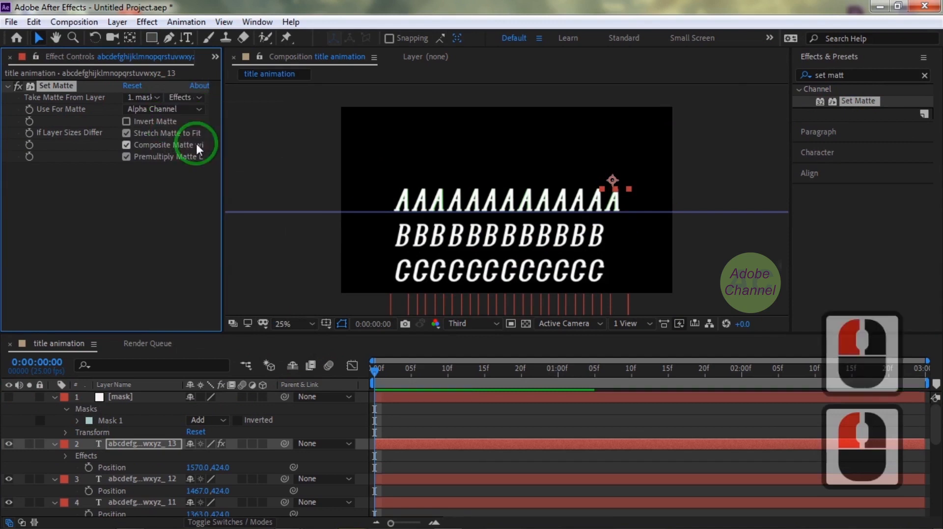
Copy the configured Set Matte effect from column 13 and paste it onto alphabet columns 12 and 11.
left_click(55, 87)
key("ctrl+c")
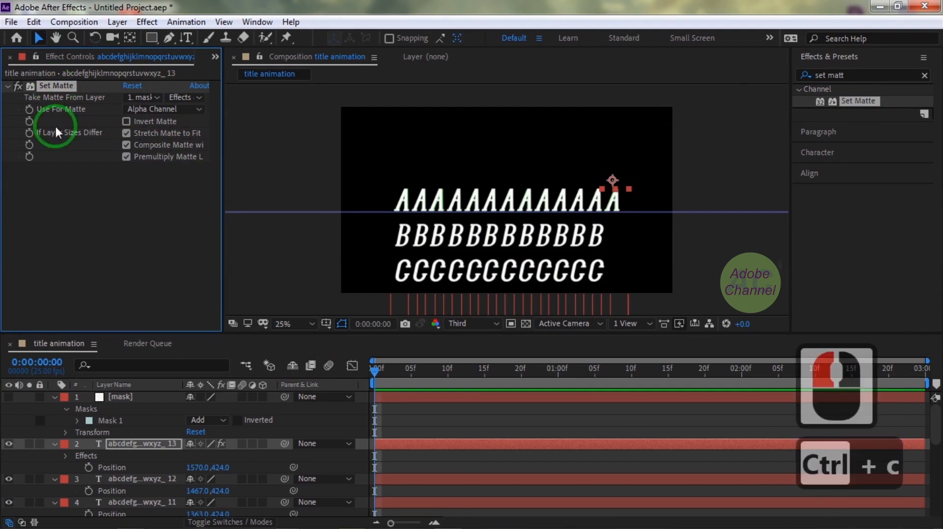
scroll(146, 449, "down", 1)
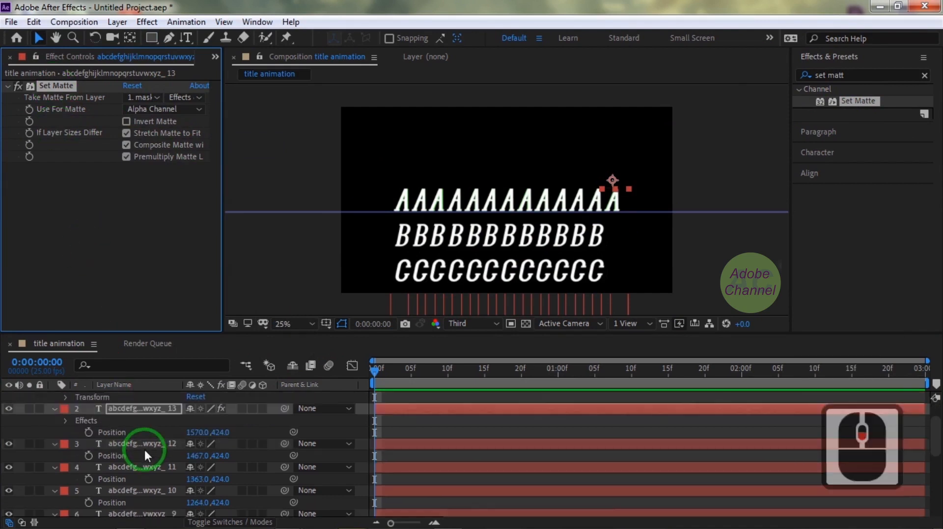
left_click(146, 445)
key("ctrl+v")
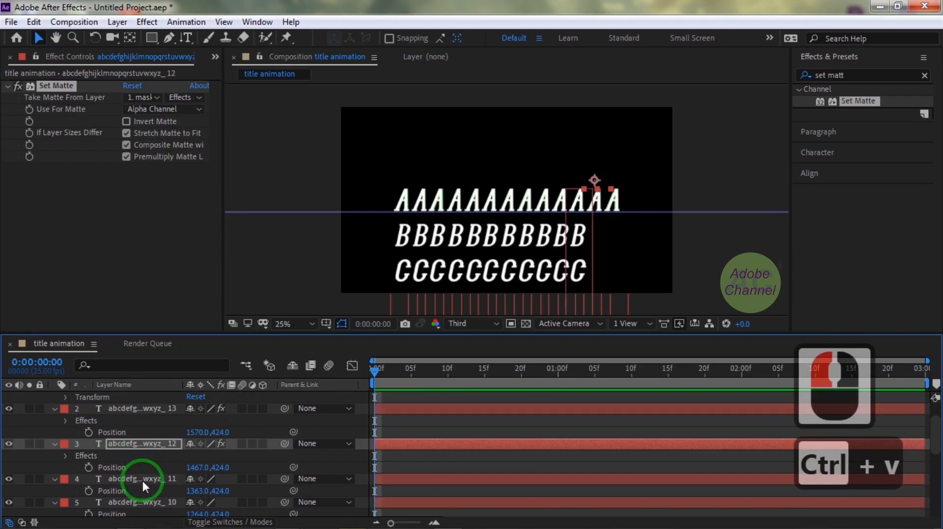
left_click(140, 478)
key("ctrl+v")
Paste the Set Matte effect onto alphabet columns 10, 9 and 8.
scroll(139, 478, "down", 1)
scroll(138, 478, "down", 1)
left_click(135, 444)
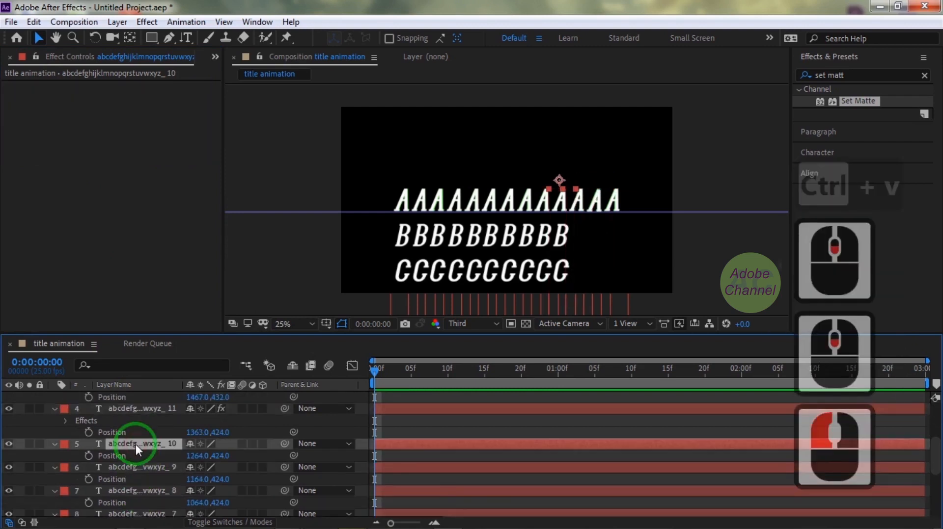
key("ctrl+v")
left_click(140, 478)
key("ctrl+v")
scroll(143, 478, "down", 1)
left_click(144, 477)
key("ctrl+v")
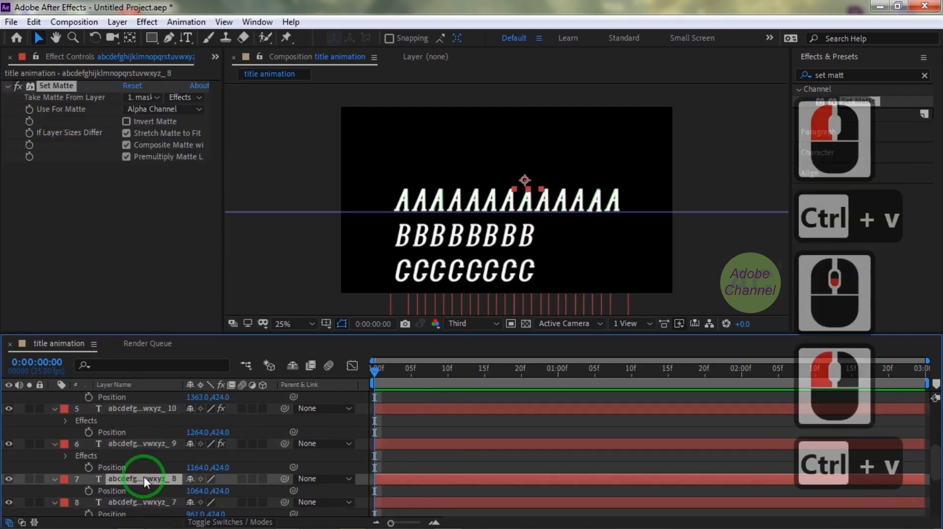
Paste the Set Matte effect onto alphabet columns 7, 6, 5 and 4.
scroll(143, 475, "down", 1)
left_click(143, 475)
key("ctrl+v")
scroll(143, 475, "down", 1)
left_click(145, 475)
key("ctrl+v")
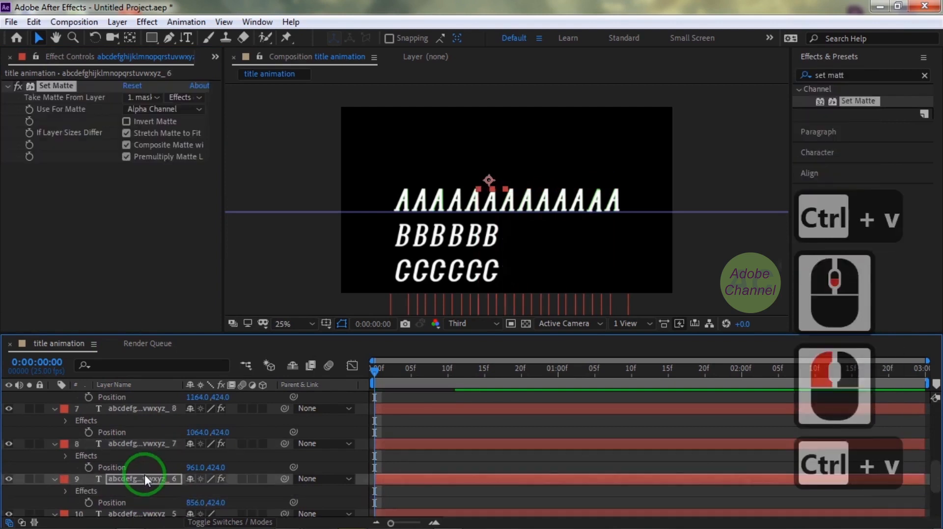
scroll(145, 475, "down", 1)
left_click(144, 475)
key("ctrl+v")
scroll(144, 475, "down", 1)
left_click(144, 477)
key("ctrl+v")
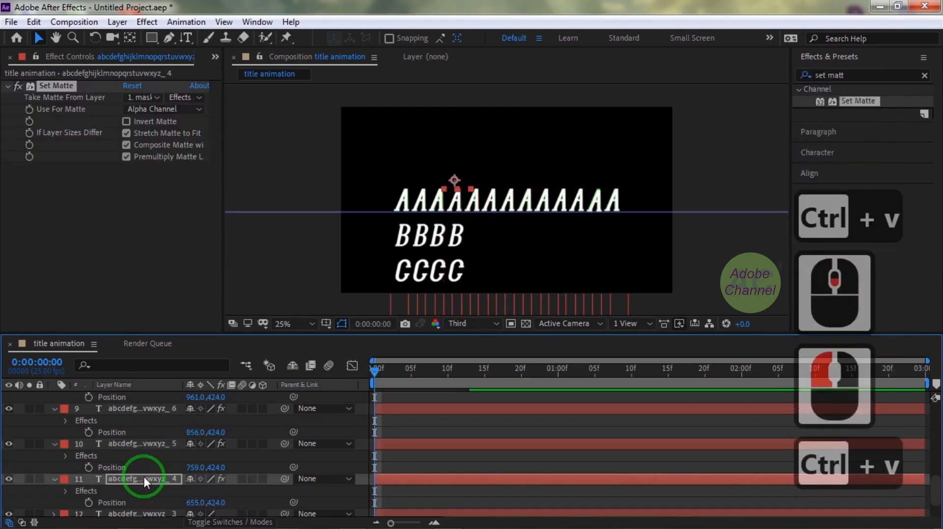
Paste the Set Matte effect onto alphabet column 3 and display its Position property.
scroll(144, 476, "down", 1)
left_click(143, 476)
key("ctrl+v")
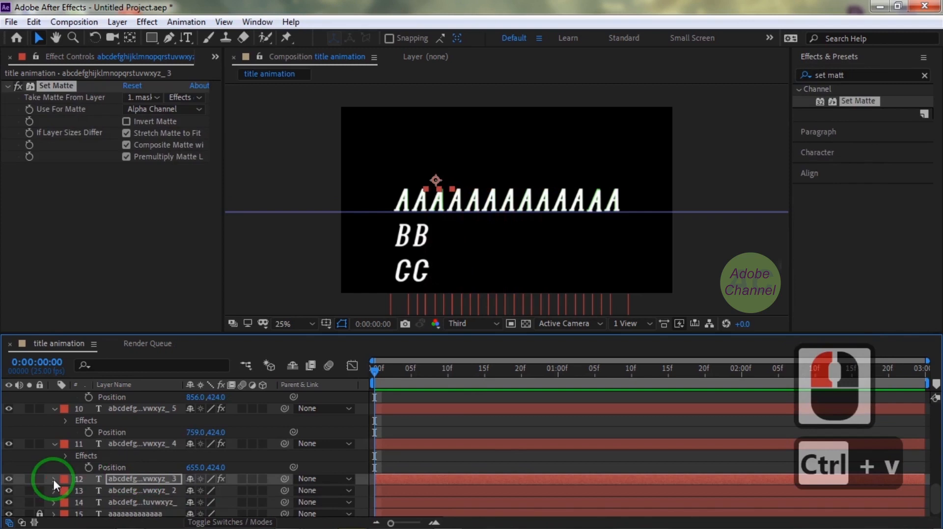
left_click(52, 479)
key("p")
key("ctrl+v")
Paste the Set Matte effect onto alphabet column 2 and the original alphabet column, displaying their Position properties.
scroll(125, 478, "down", 1)
left_click(126, 487)
key("p")
key("ctrl+v")
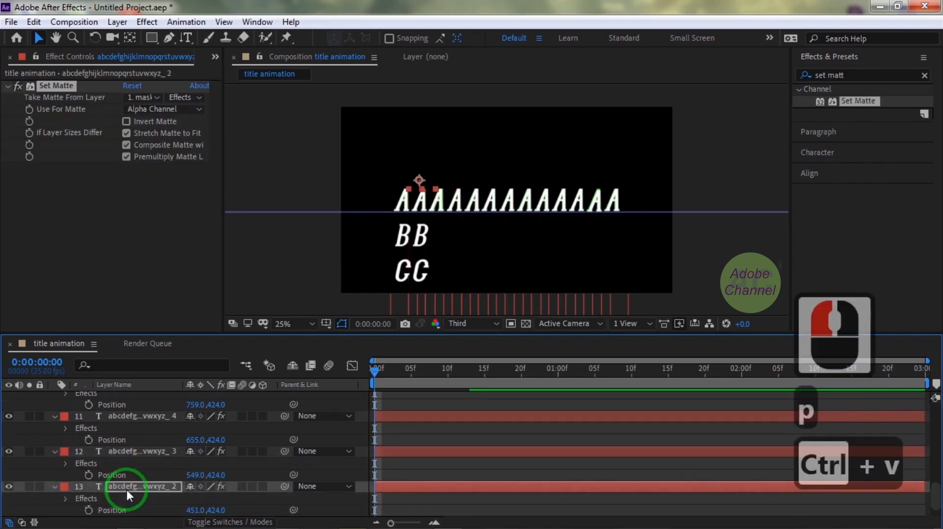
scroll(126, 488, "down", 1)
left_click(124, 495)
key("p")
key("ctrl+v")
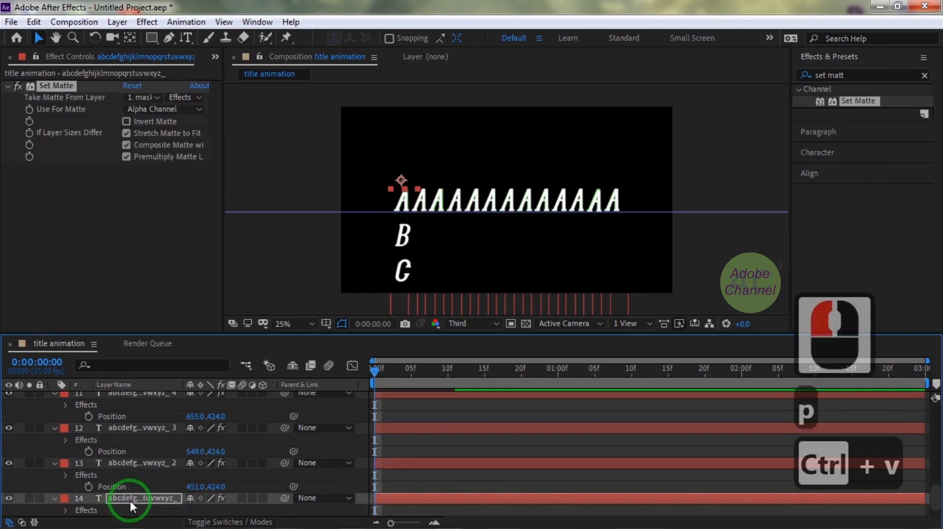
Move all unlocked layers up together until column 13 is at Y -4944, and add Position keyframes to them at 0:00:00:00.
scroll(130, 499, "down", 1)
key("ctrl+a")
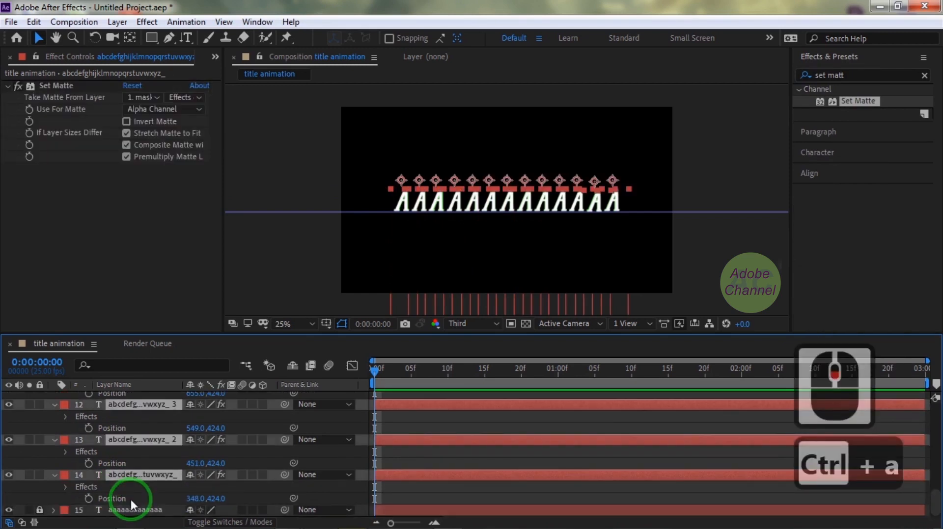
key("p")
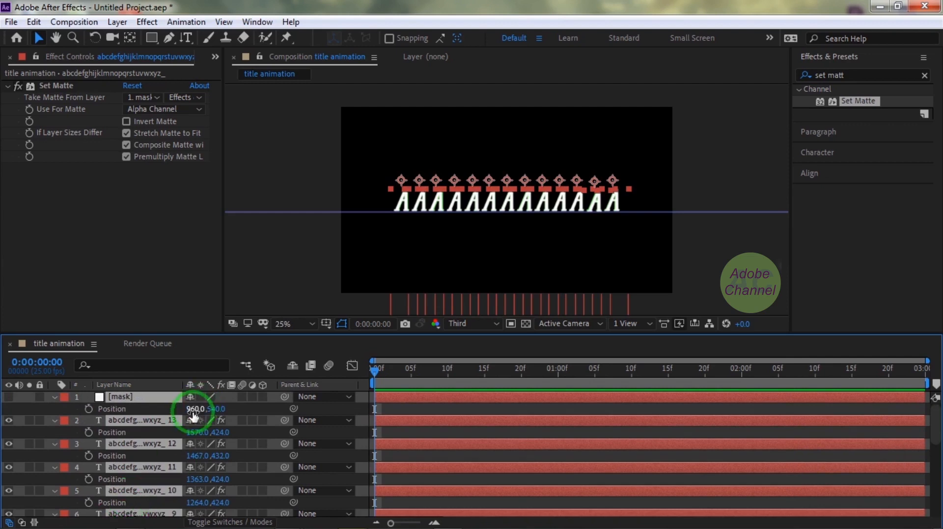
left_click_drag(223, 435, 3, 431)
left_click(245, 433)
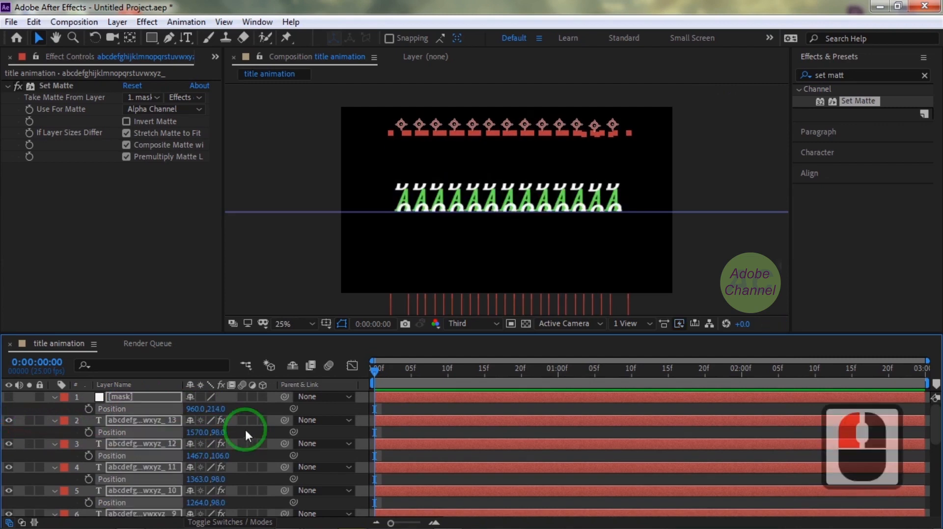
left_click_drag(222, 439, 251, 434)
left_click_drag(172, 435, 233, 434)
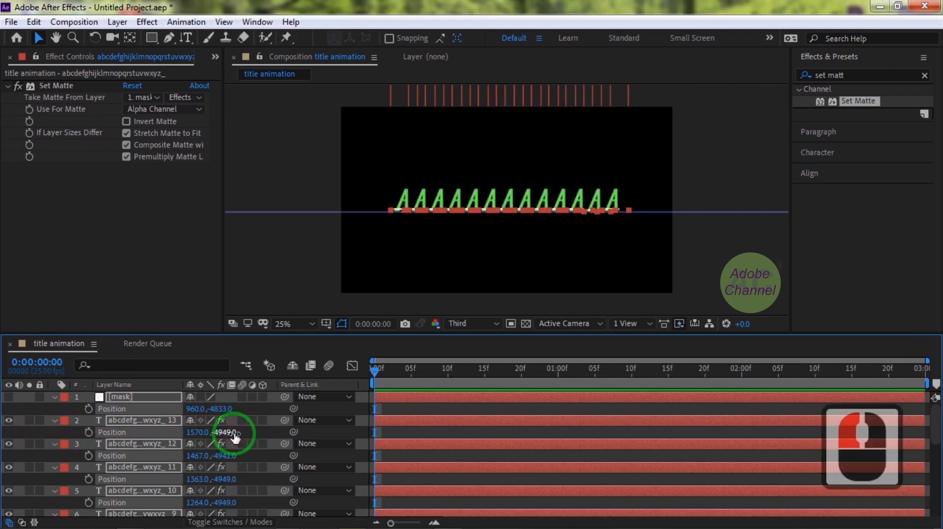
key("ctrl+a")
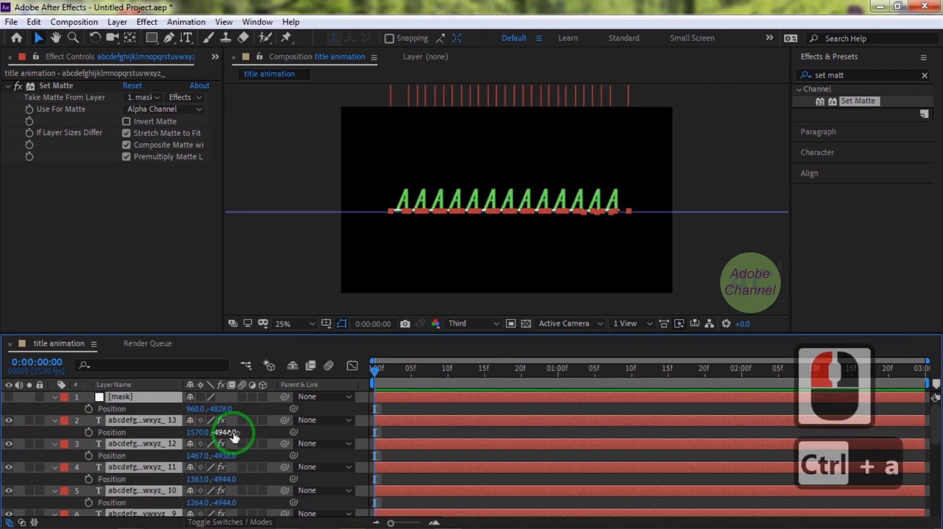
left_click(89, 433)
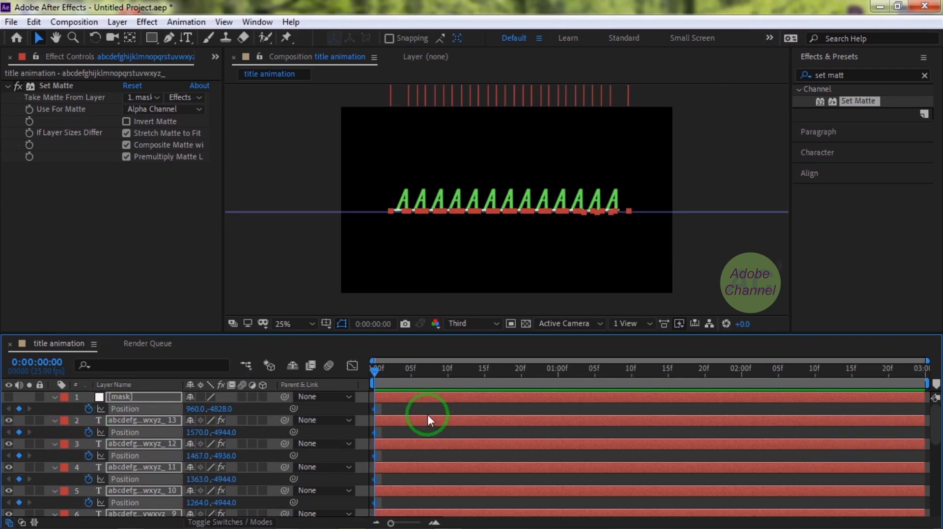
Move the current time to 0:00:01:00, deselect the other layers by selecting only column 13, and hide the green guide text layer.
left_click(434, 524)
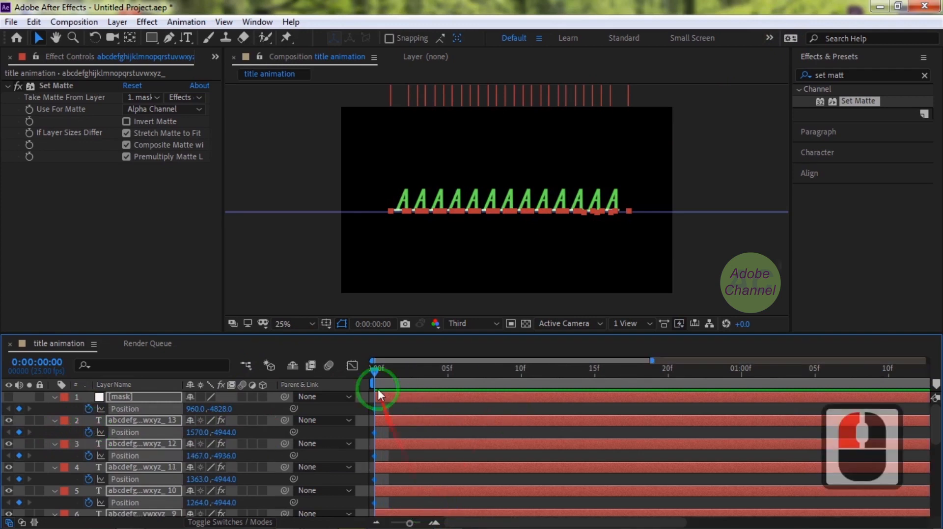
left_click_drag(414, 375, 741, 406)
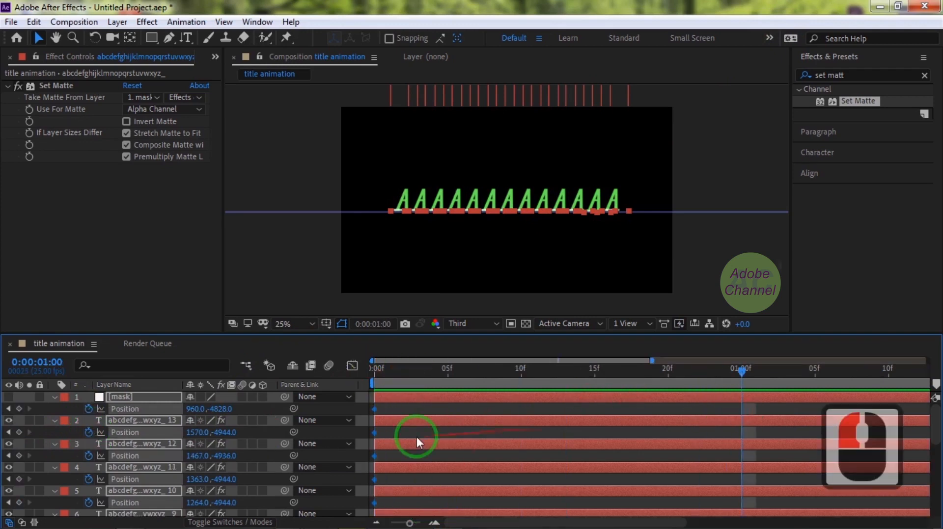
left_click(142, 422)
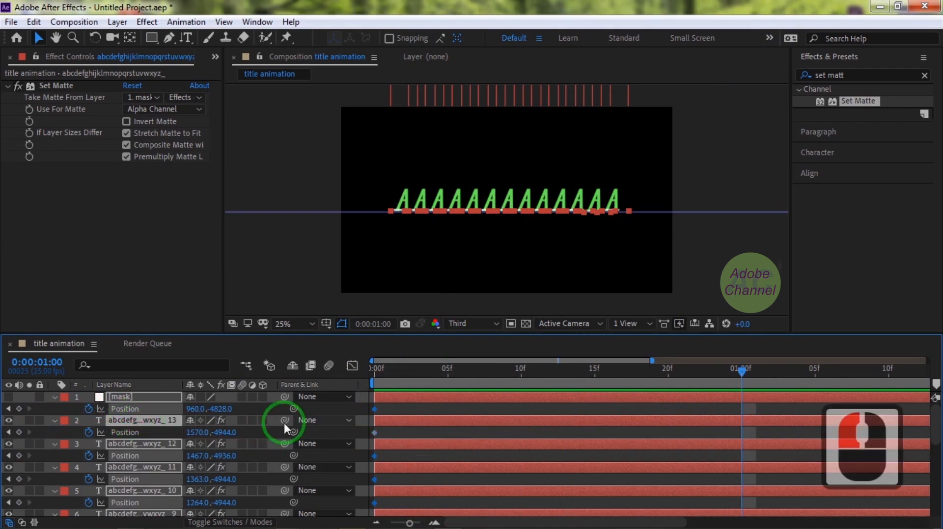
left_click(146, 421)
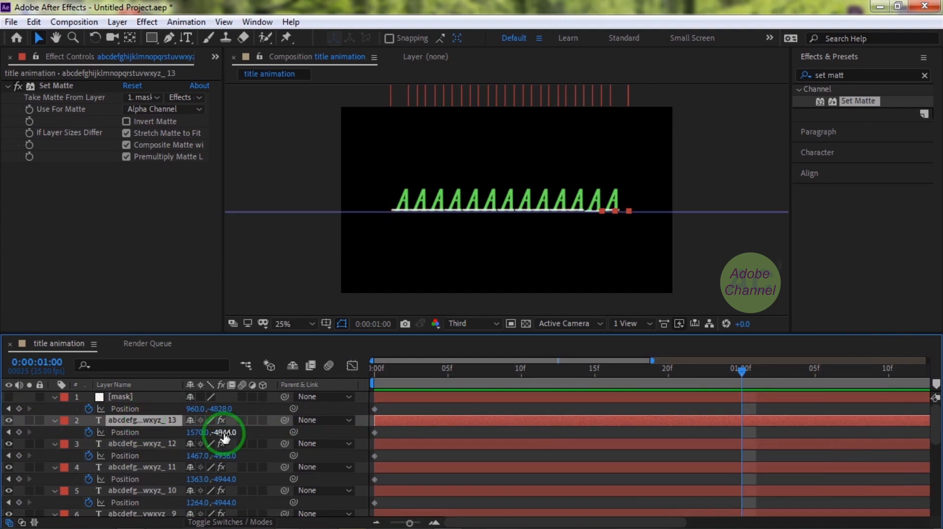
scroll(224, 437, "down", 17)
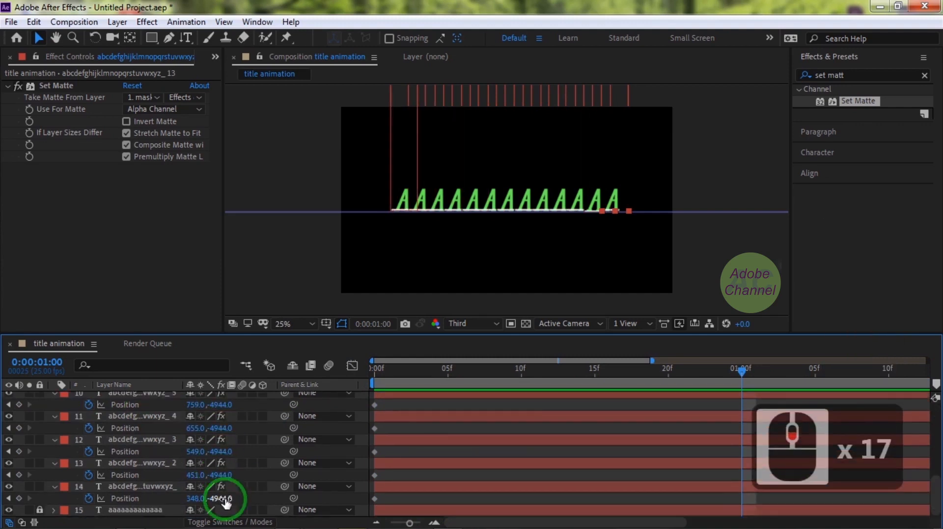
left_click(8, 512)
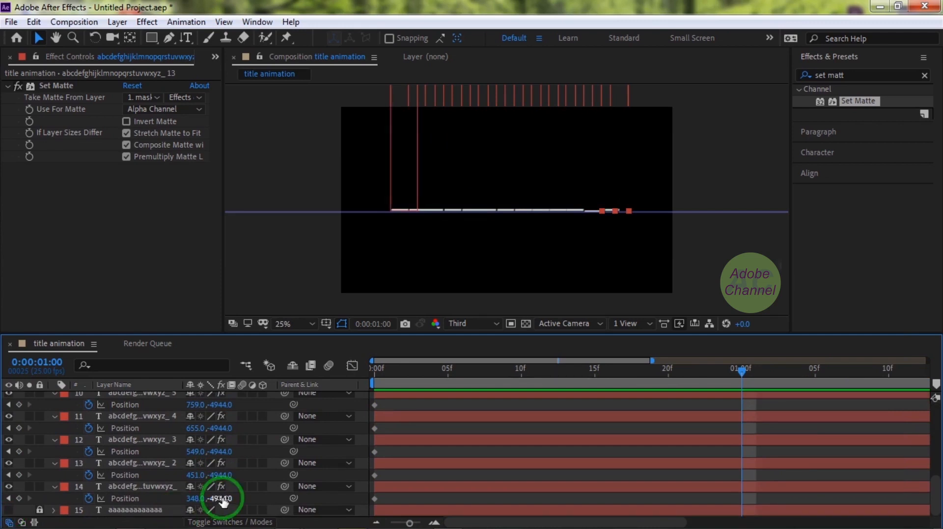
At 0:00:01:00, set the original alphabet column's Position Y to 422 so the letter A fills the mask row.
left_click_drag(220, 498, 352, 499)
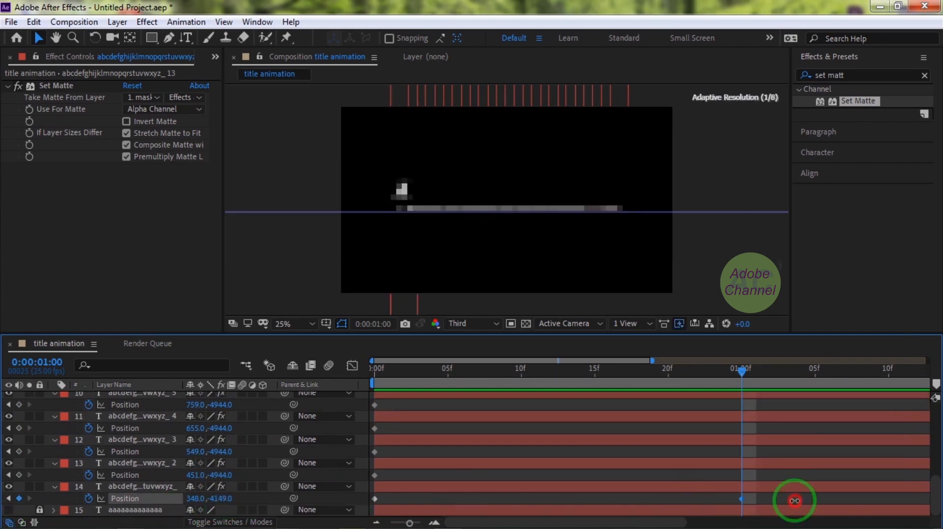
left_click_drag(221, 499, 303, 498)
left_click_drag(671, 505, 428, 513)
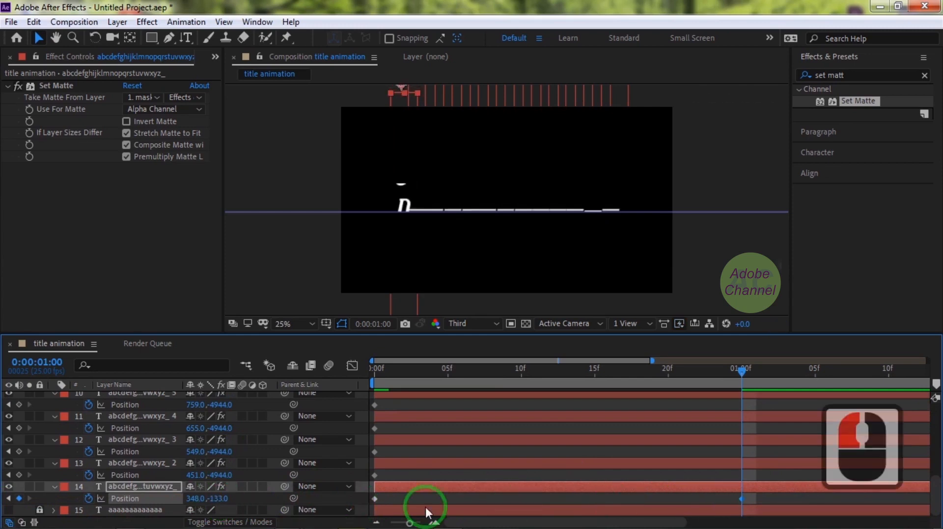
left_click_drag(218, 503, 435, 501)
left_click_drag(546, 504, 558, 511)
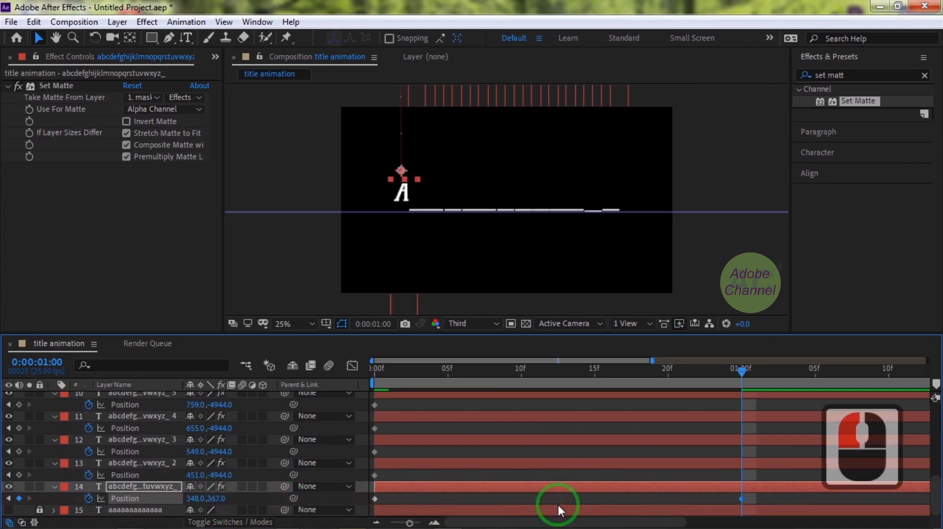
left_click_drag(219, 501, 835, 479)
At 0:00:01:00, show D, O, B and E by setting Position Y of columns 2 to 5 to -192, -2449, 219 and -398.
left_click_drag(218, 476, 672, 431)
left_click_drag(220, 430, 679, 430)
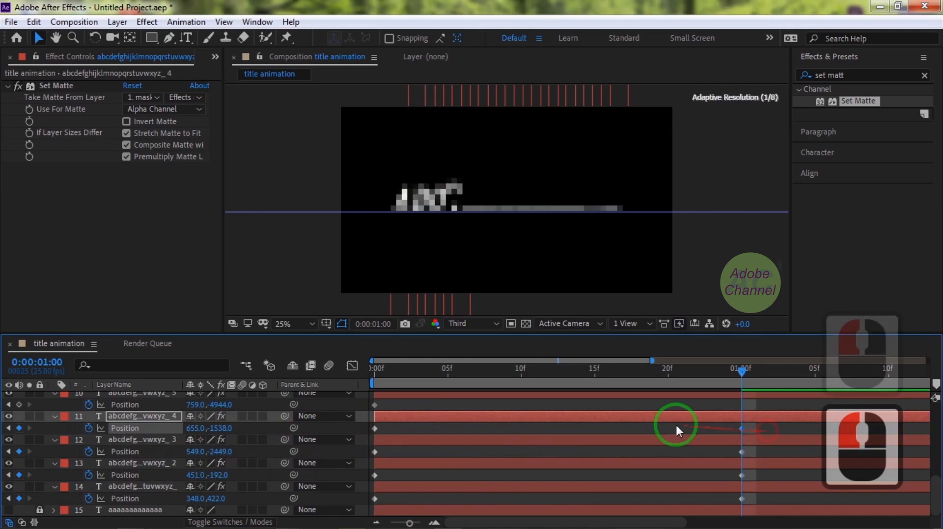
left_click_drag(216, 431, 584, 399)
left_click_drag(220, 406, 515, 407)
mouse_move(211, 406)
left_mouse_down()
mouse_move(449, 405)
mouse_move(215, 406)
left_mouse_up()
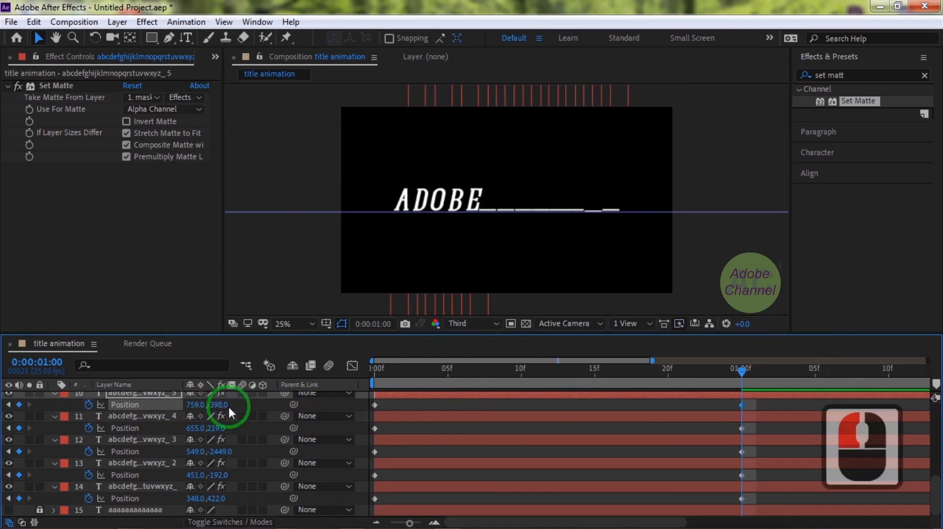
At 0:00:01:00, show C, H and A by setting Position Y of columns 7, 8 and 9 to 16, -1014 and 426.
scroll(232, 419, "up", 3)
left_click_drag(220, 463, 825, 463)
left_click_drag(226, 463, 291, 440)
left_click_drag(219, 417, 731, 414)
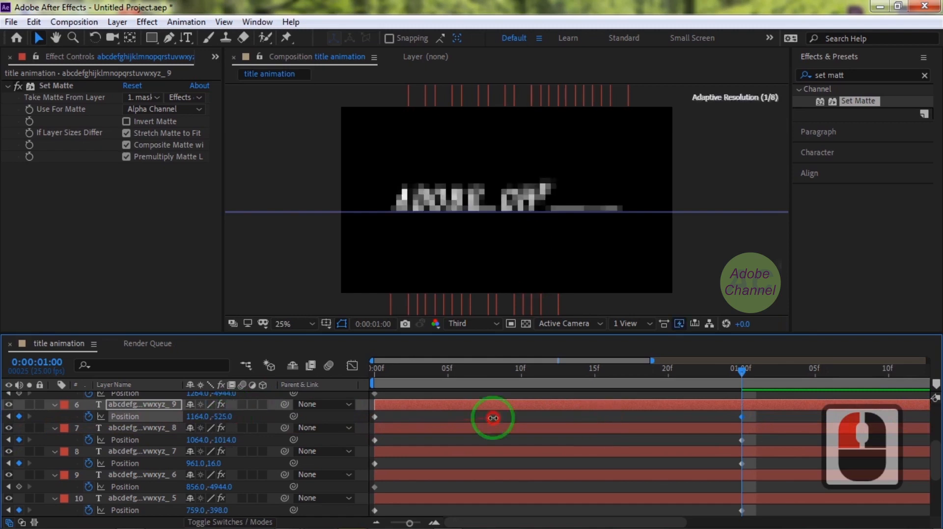
left_click_drag(386, 431, 432, 430)
left_click_drag(224, 417, 233, 418)
At 0:00:01:00, show N, N, E and L by setting Position Y of columns 10 to 13 to -2242, -2242, -396 and -1835.
scroll(230, 427, "up", 3)
left_click_drag(223, 499, 406, 496)
left_click_drag(219, 499, 334, 503)
left_click(225, 475)
type("2242")
left_click_drag(223, 451, 568, 437)
mouse_move(225, 428)
left_mouse_down()
mouse_move(139, 429)
mouse_move(225, 432)
left_mouse_up()
Select the columns' Position keyframes at 0:00:01:00 and reshape their speed graph so the roll slows gradually to zero speed.
left_click_drag(775, 421, 701, 484)
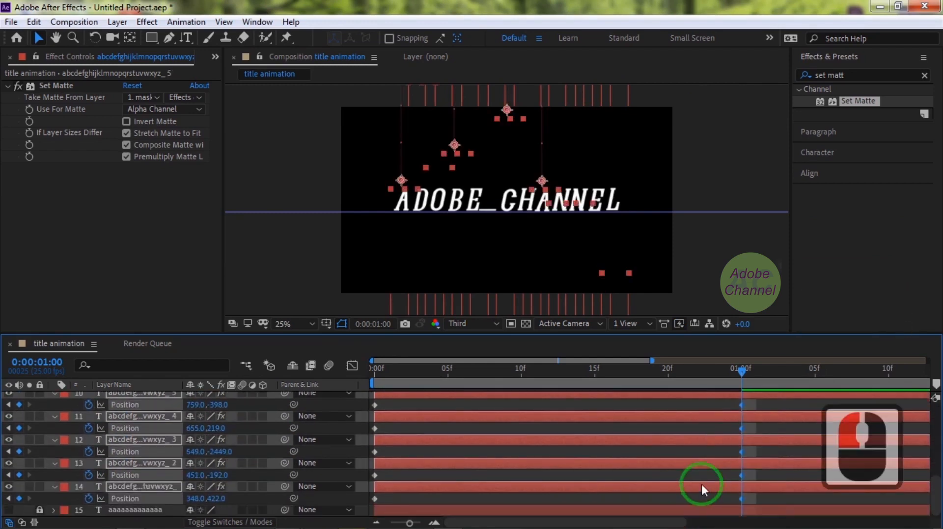
left_click(354, 366)
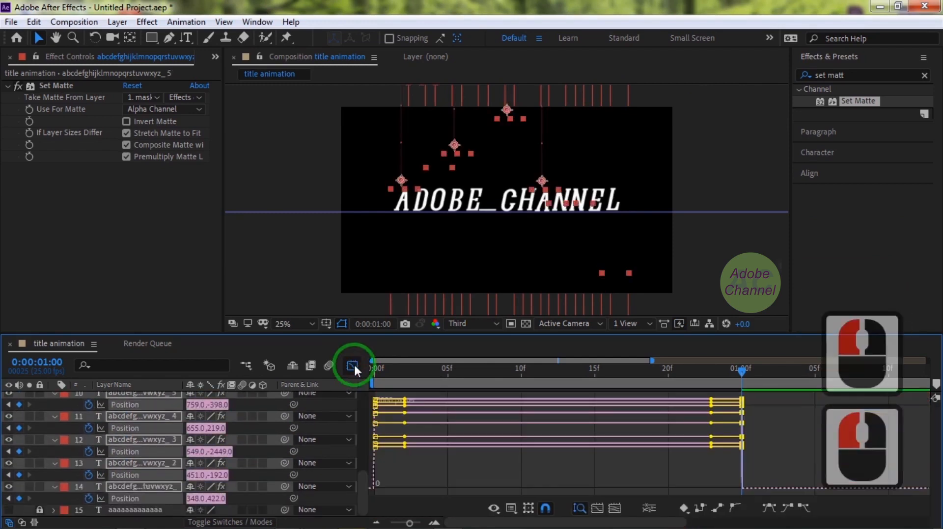
left_click(509, 510)
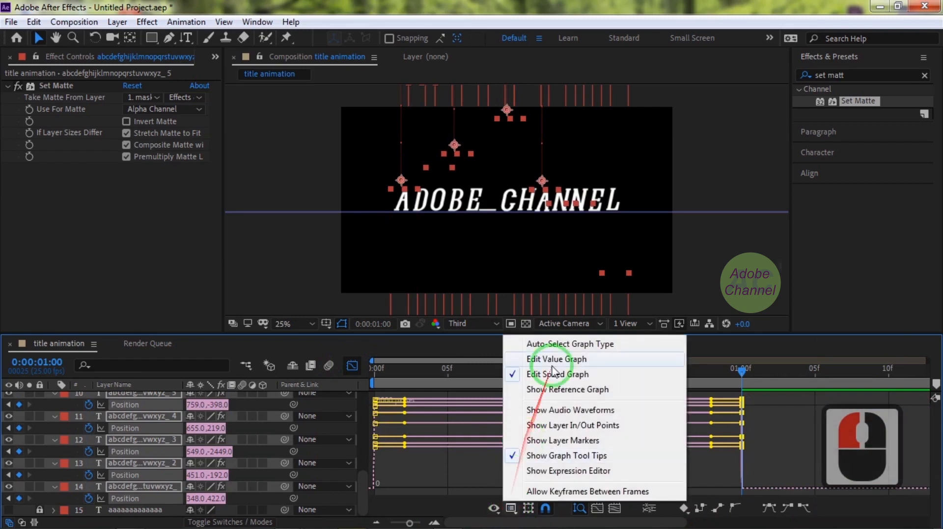
left_click(710, 412)
left_click_drag(712, 415, 471, 497)
Preview the rolling letters from 0:00:00:00 and close the Graph Editor to return to the layer keyframes.
left_click_drag(744, 374, 402, 369)
key("space")
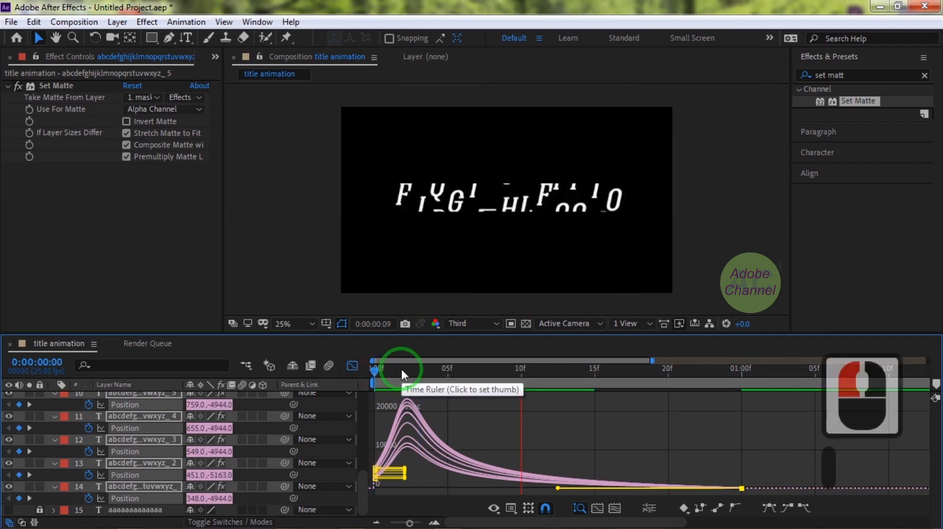
left_click(352, 367)
left_click(353, 367)
left_click(354, 367)
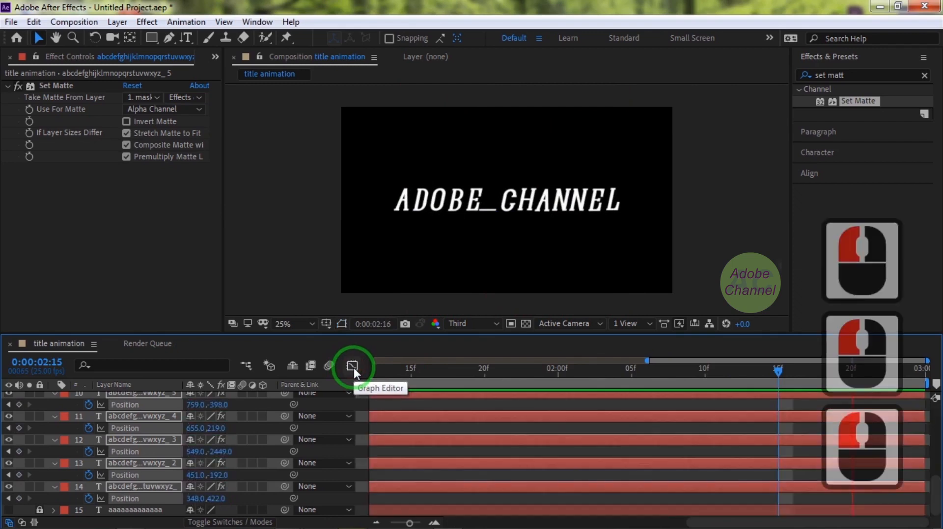
key("space")
Stagger columns 1 to 5 by shifting their Position keyframe pairs to start at frames 2, 3, 5, 6 and 7.
left_click_drag(760, 496, 405, 500)
left_click_drag(756, 472, 702, 481)
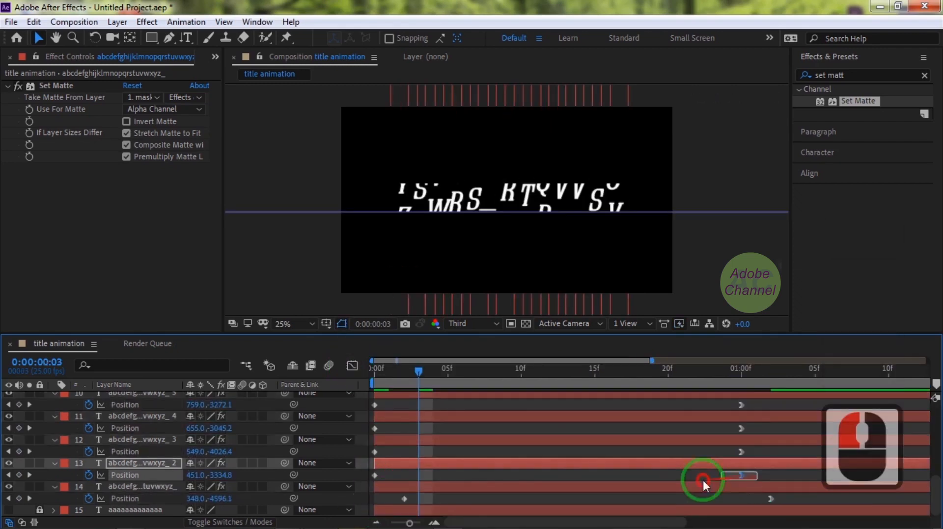
left_click_drag(371, 478, 418, 476)
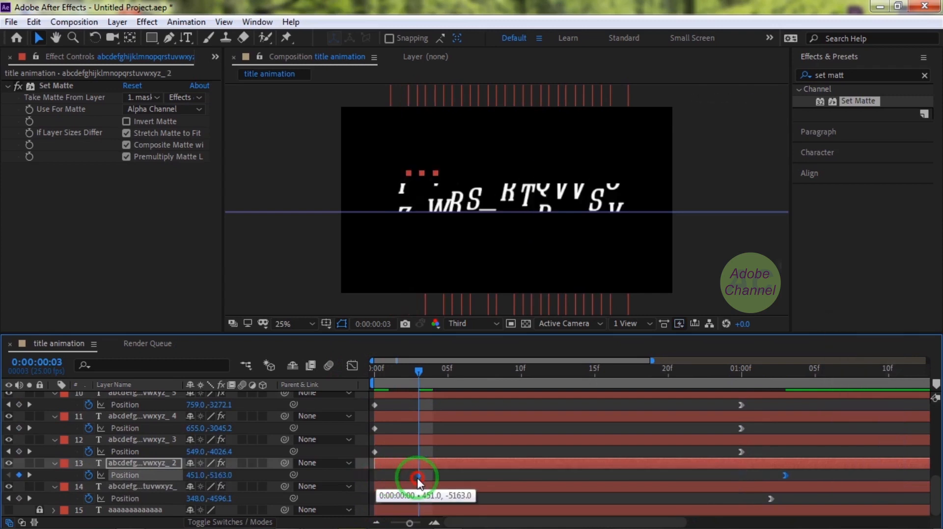
left_click_drag(758, 452, 371, 456)
left_click_drag(376, 451, 435, 455)
left_click_drag(758, 434, 462, 428)
left_click_drag(758, 400, 470, 407)
Add a Position keyframe to column 6 at 0:00:01:00 and shift its keyframe pair to start at frame 8.
scroll(595, 459, "up", 2)
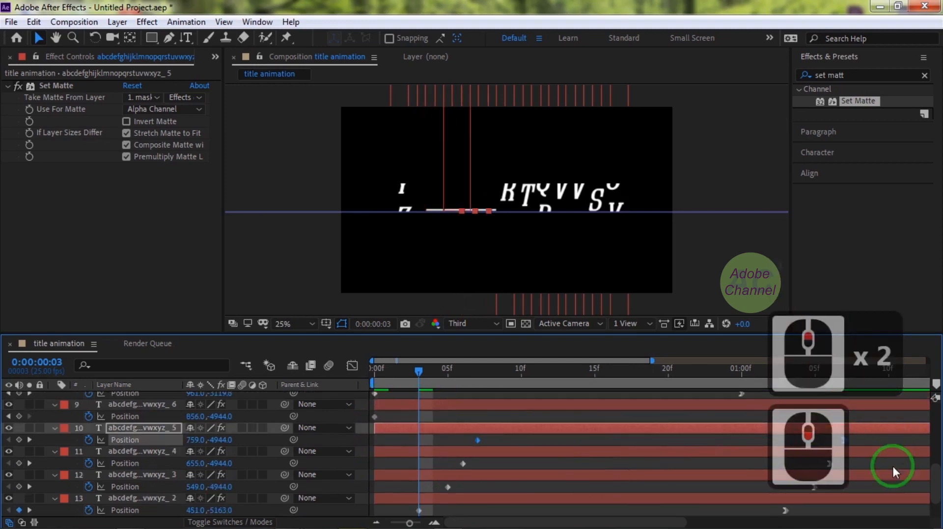
scroll(627, 473, "up", 3)
left_click_drag(419, 372, 742, 446)
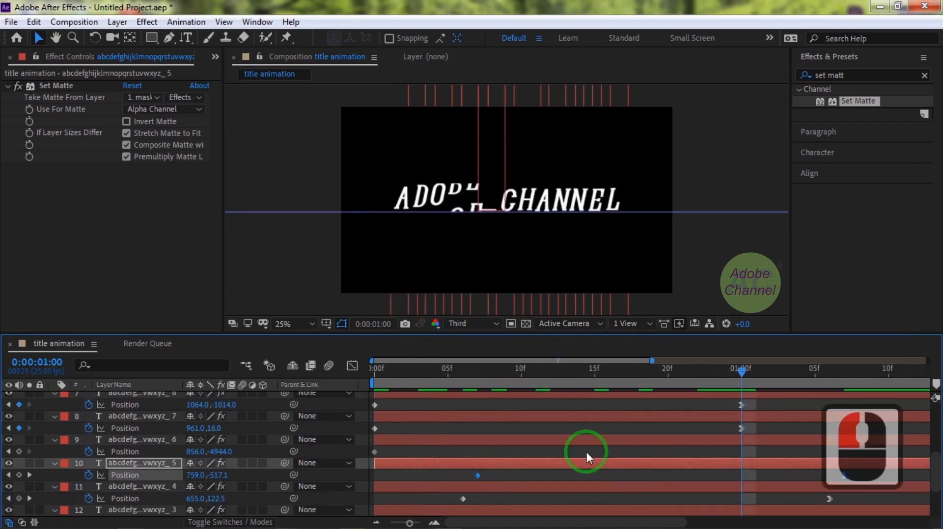
left_click(146, 439)
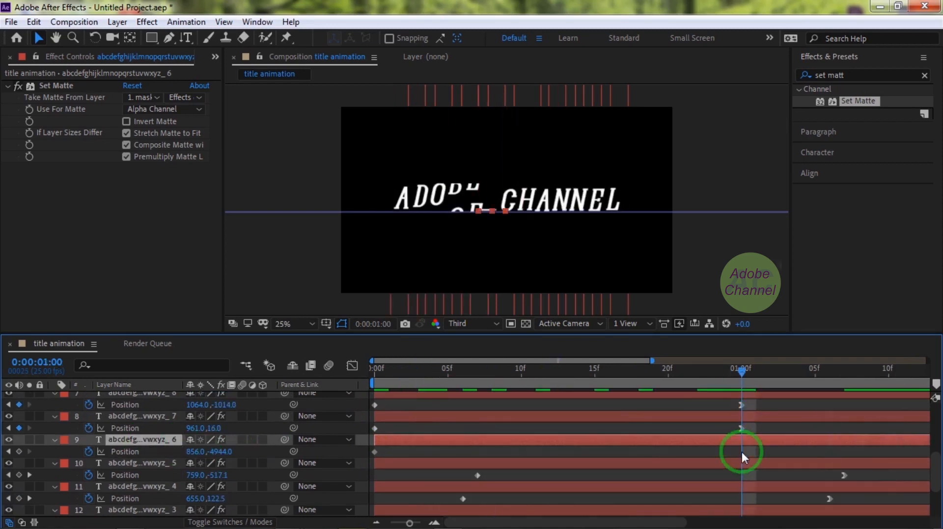
left_click(18, 452)
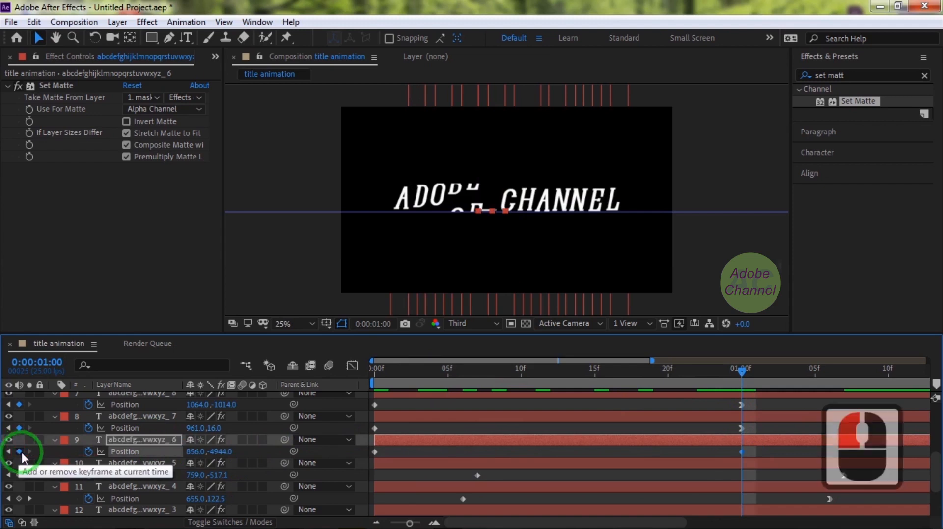
left_click(777, 447)
left_click_drag(775, 451, 377, 455)
left_click_drag(454, 464, 490, 492)
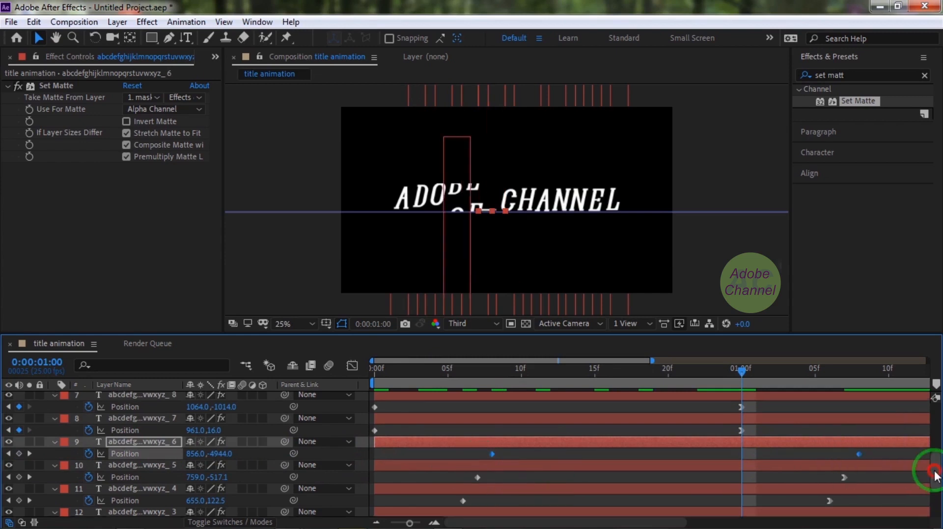
Shift the Position keyframe pairs of columns 7 to 10 to start at frames 9, 10, 11 and 12.
scroll(925, 472, "up", 3)
left_click_drag(773, 502, 514, 489)
scroll(926, 442, "down", 1)
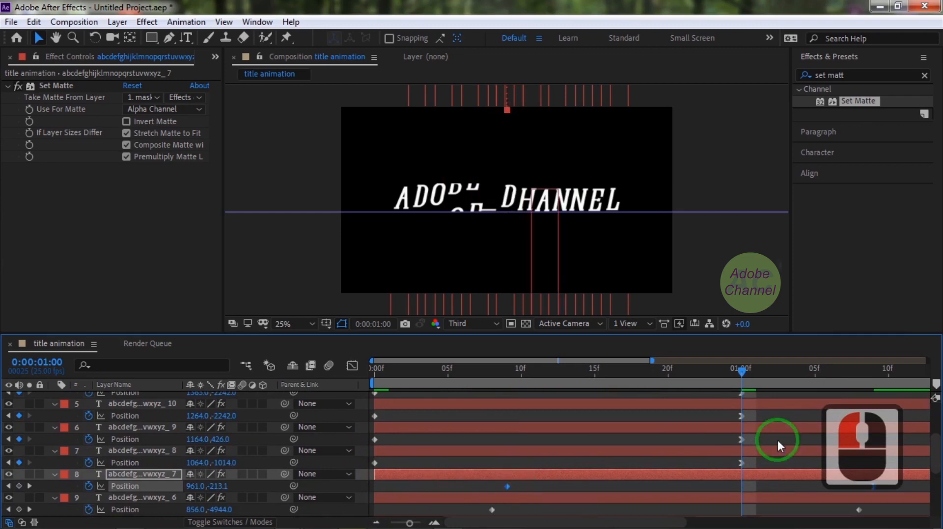
left_click_drag(764, 456, 372, 462)
left_click_drag(375, 462, 522, 464)
left_click_drag(769, 434, 372, 443)
left_click_drag(374, 440, 536, 440)
left_click_drag(762, 406, 550, 417)
Shift the Position keyframe pairs of columns 11, 12 and 13 to start at frames 13, 14 and 15.
scroll(651, 461, "up", 3)
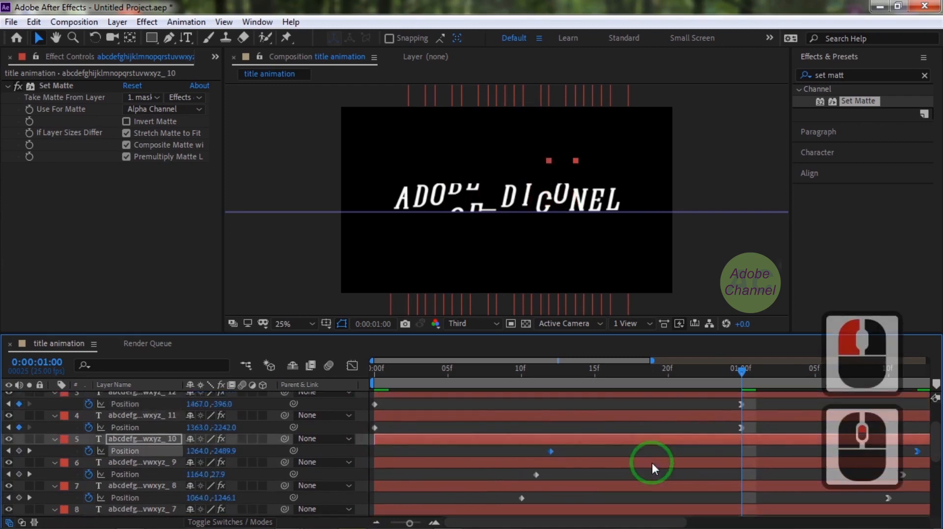
left_click_drag(776, 458, 566, 463)
left_click_drag(773, 440, 579, 440)
left_click_drag(774, 412, 594, 417)
scroll(599, 455, "down", 2)
scroll(600, 456, "up", 2)
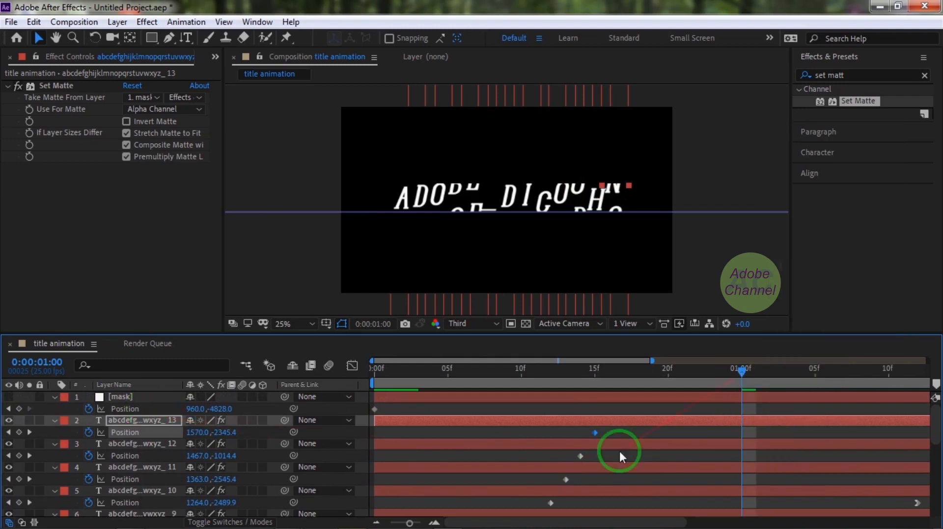
Adjust Position Y on column 2's starting keyframe so its underscore lines up with the other columns.
left_click_drag(409, 524, 400, 510)
left_click_drag(550, 397, 356, 384)
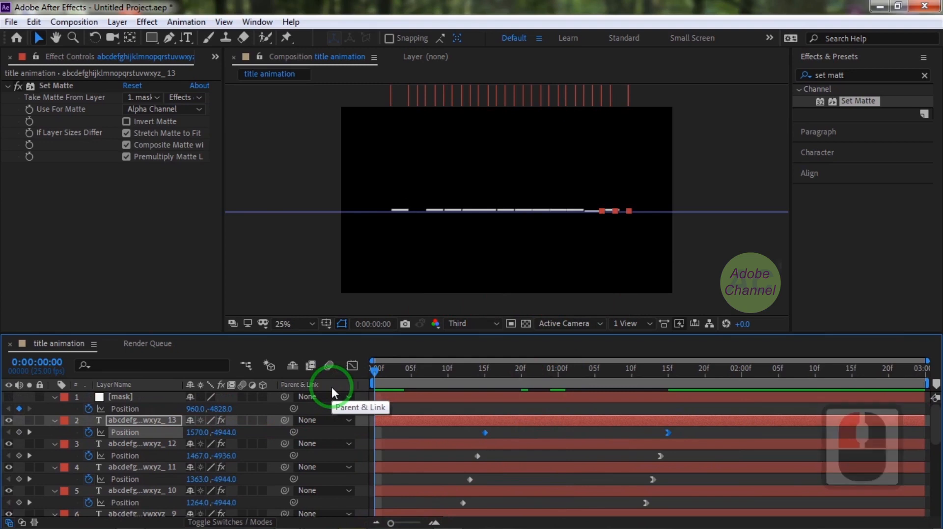
left_click(373, 371)
left_click_drag(937, 434, 550, 514)
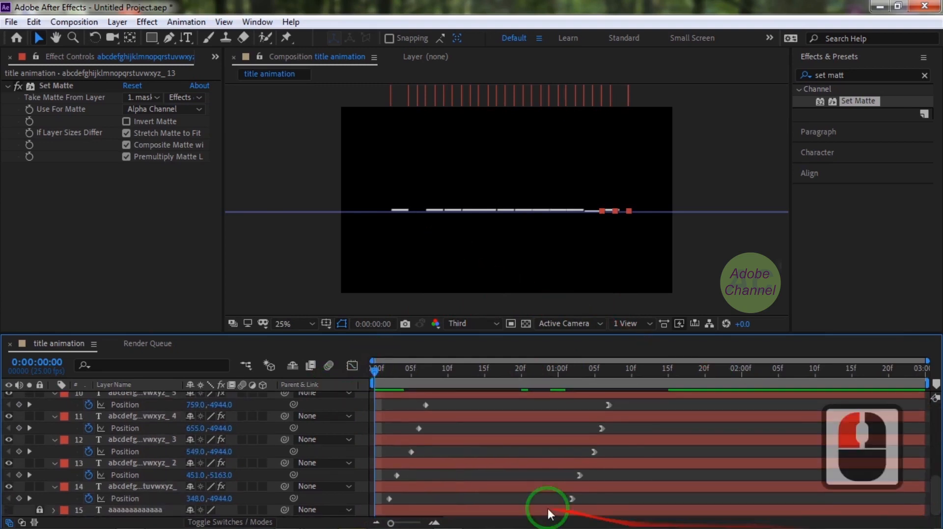
left_click(397, 476)
left_click(217, 476)
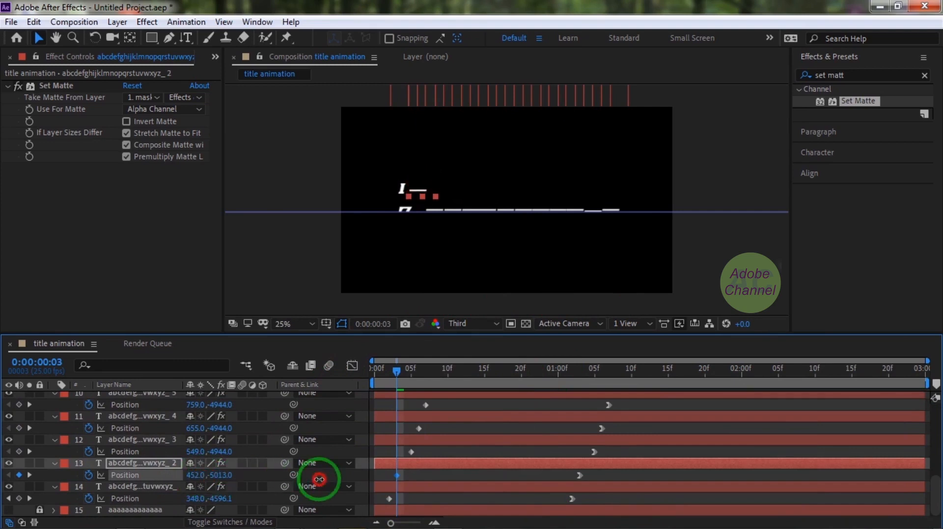
left_click_drag(358, 481, 223, 475)
left_click(224, 476)
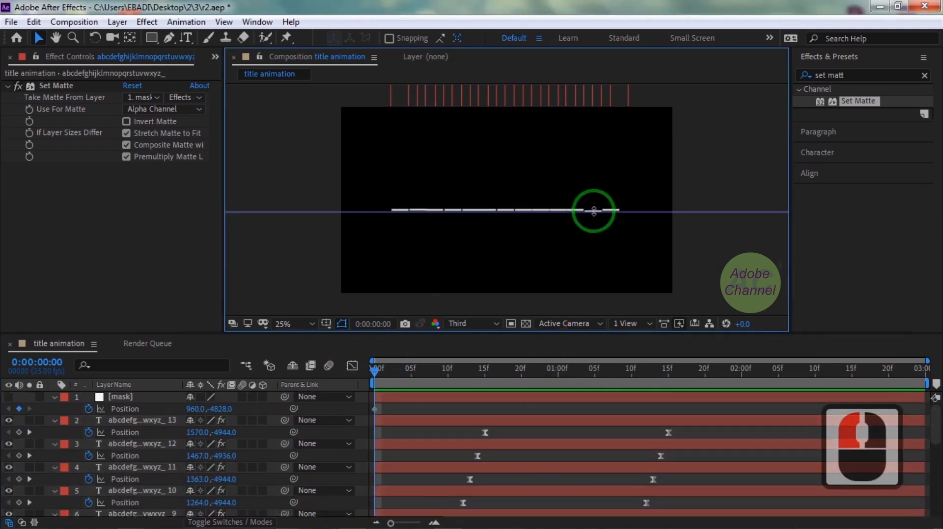
Set column 12's Position Y to -4945 at 0:00:00:00 to level its underscore with the row.
left_click(476, 456)
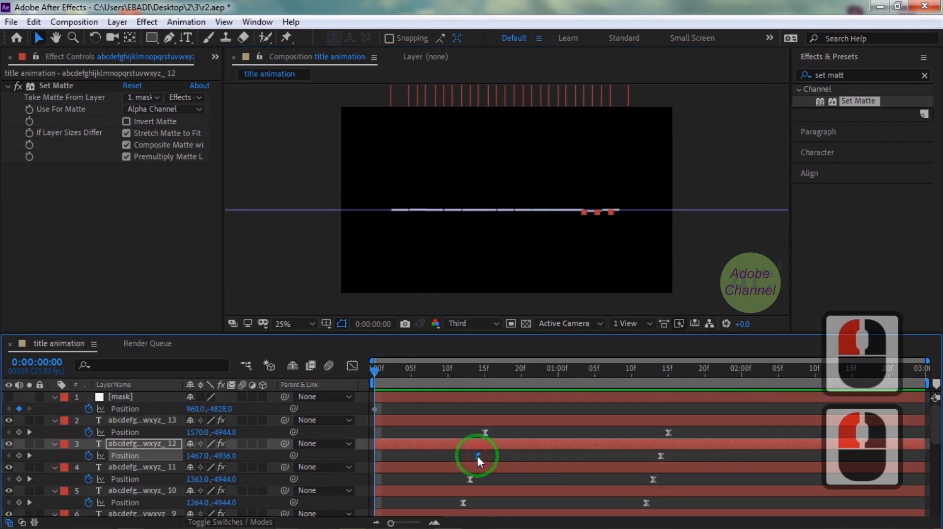
left_click(223, 456)
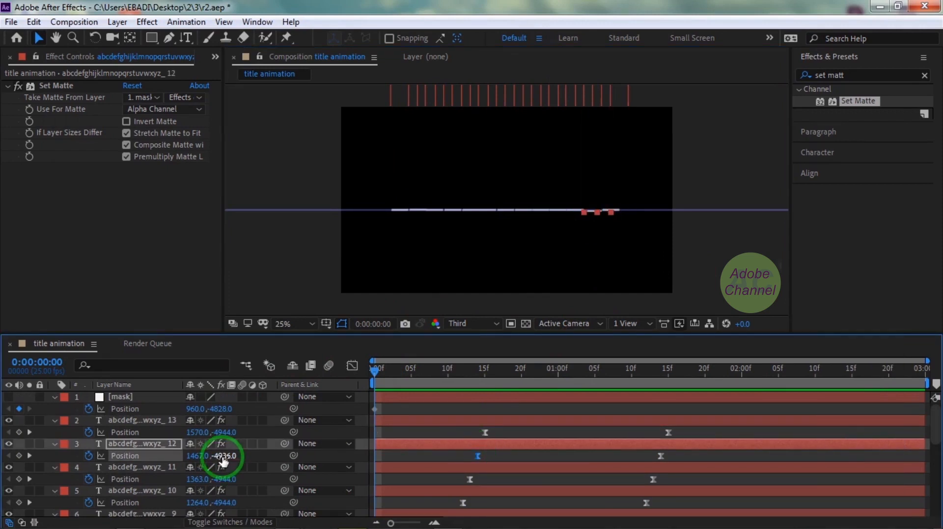
left_click(612, 268)
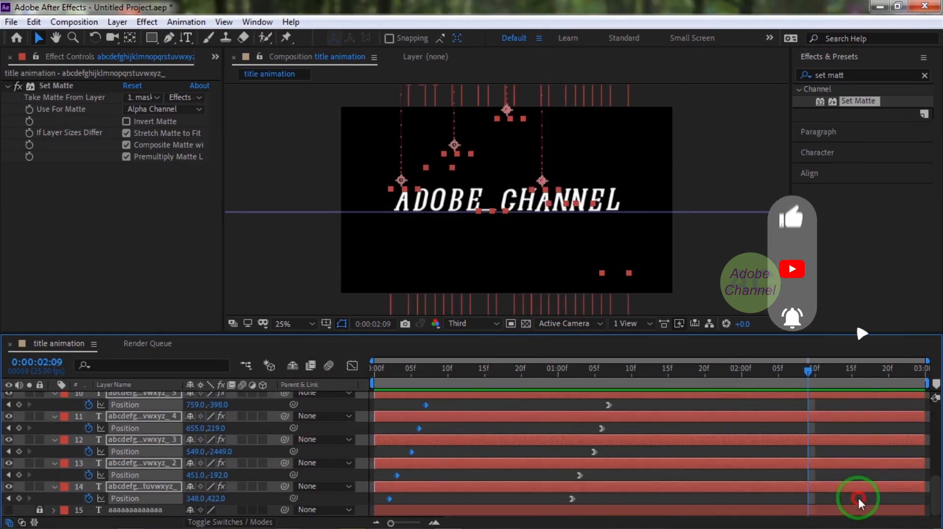
Apply Easy Ease to all Position keyframes of the letter columns and preview the animation from the start.
left_click(364, 498)
left_click_drag(365, 499, 388, 387)
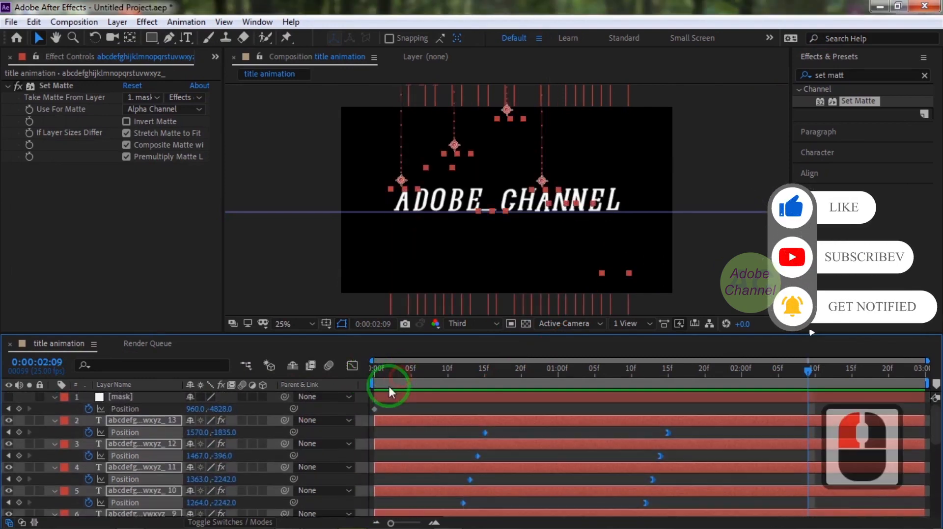
right_click(667, 432)
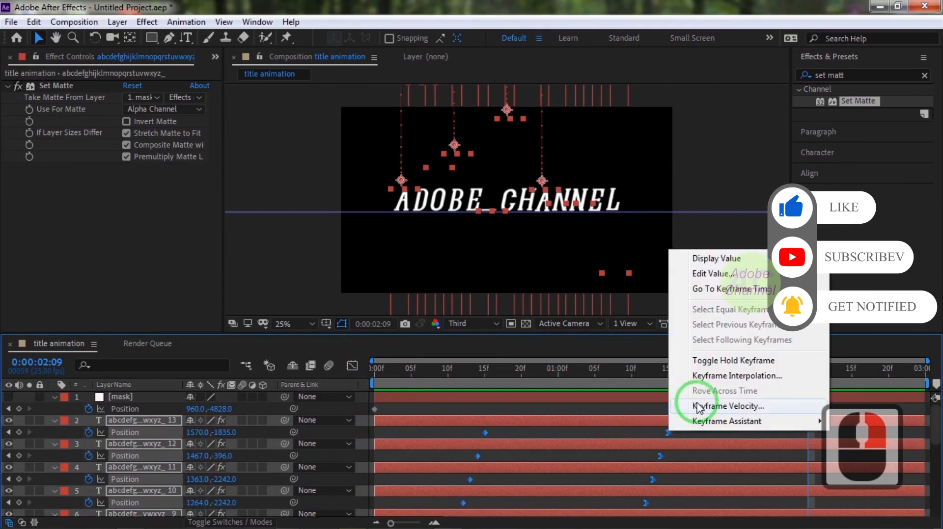
mouse_move(707, 420)
left_click(497, 330)
left_click_drag(805, 369, 347, 379)
key("space")
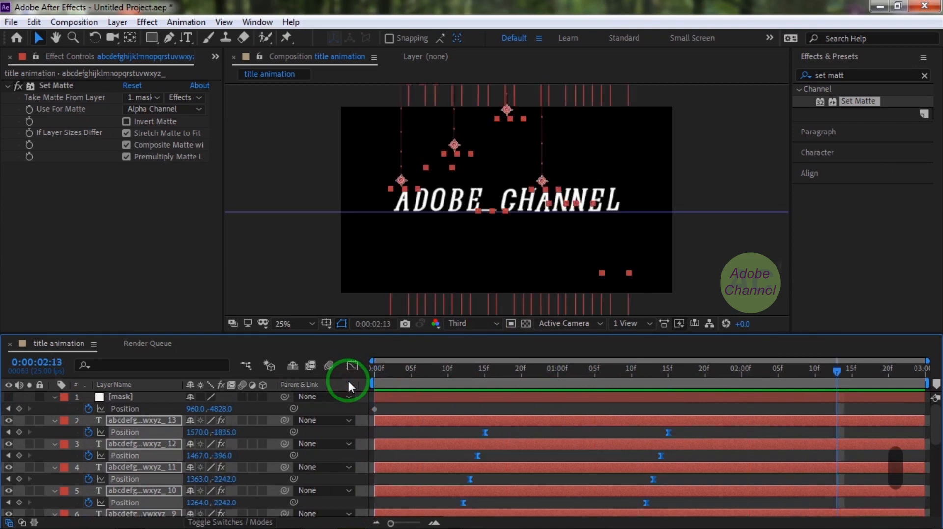